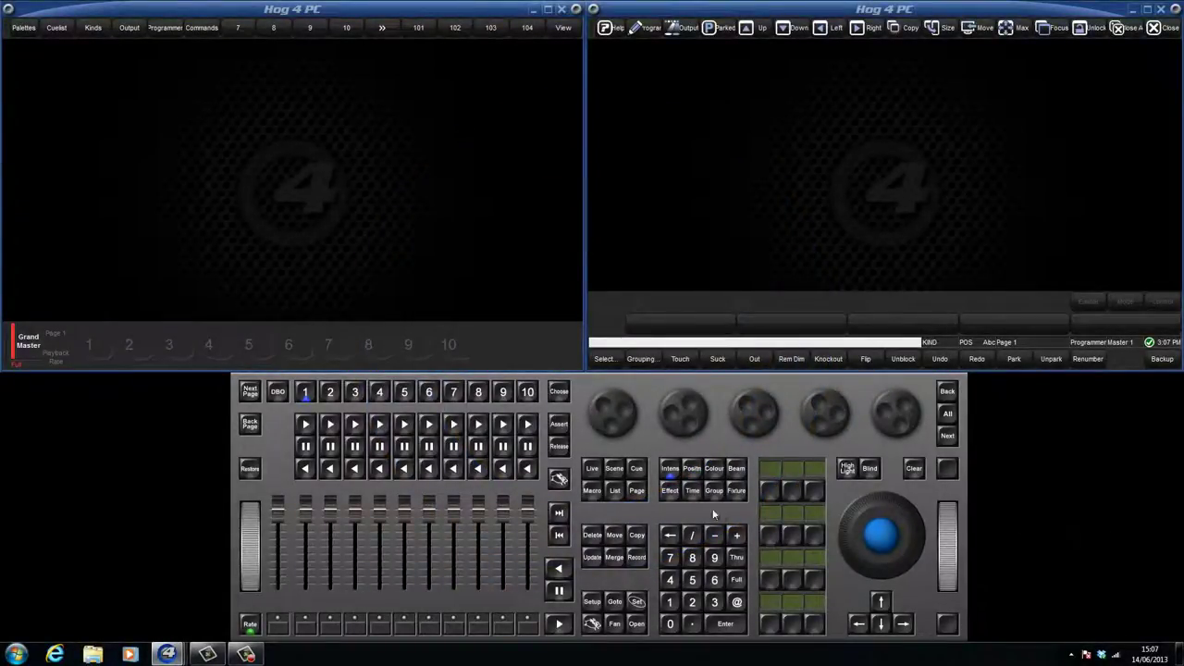
Open the Intensity, Position, Colour and Beam directories.
{"action": "left_click", "coordinate": [670, 470]}
{"action": "left_click", "coordinate": [692, 469]}
{"action": "left_click", "coordinate": [714, 469]}
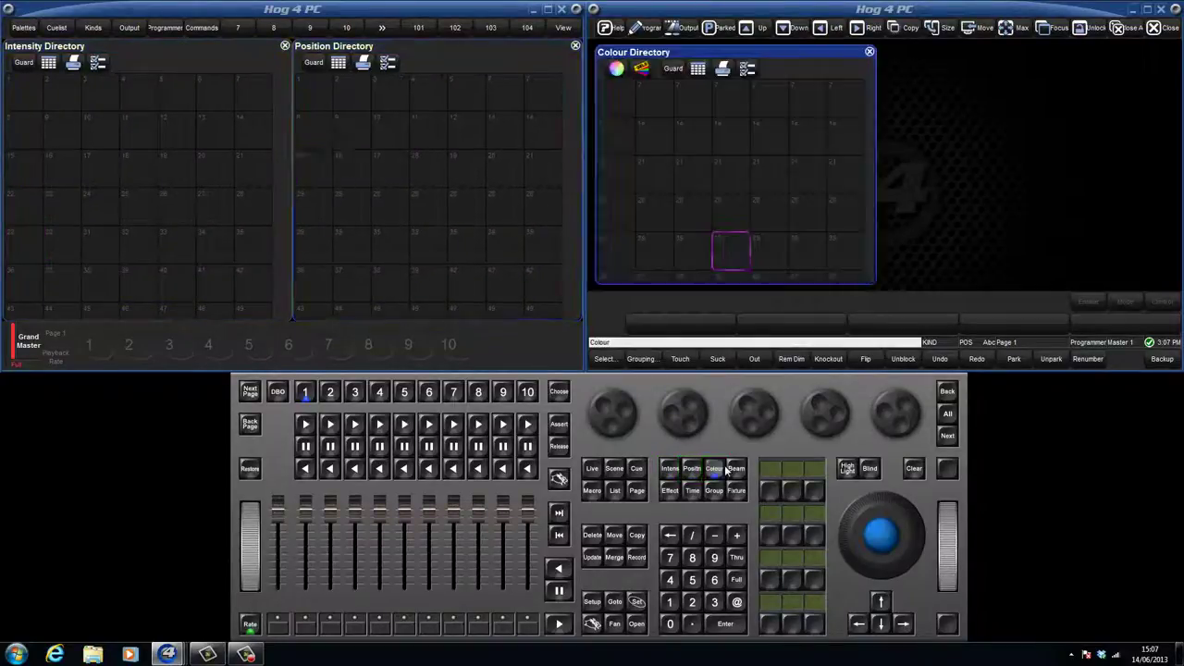
{"action": "left_click", "coordinate": [735, 469]}
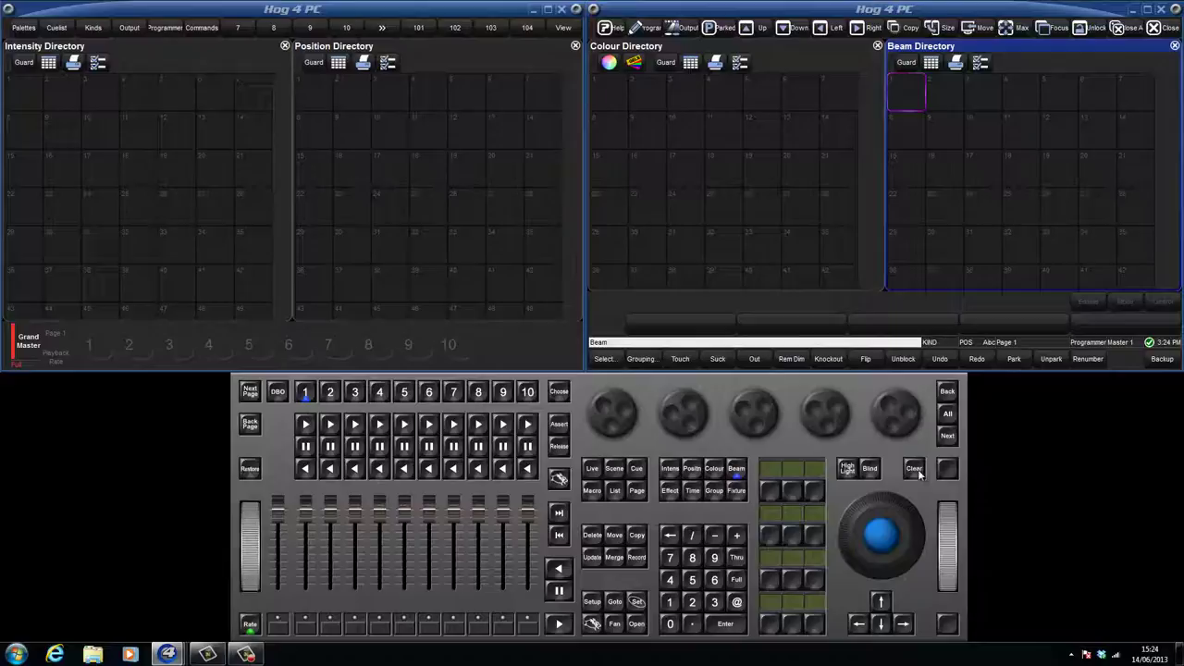
Set cyan to 100% on Studio Spot CMY fixture 31 and record it as colour palette 1.
{"action": "left_click", "coordinate": [916, 469]}
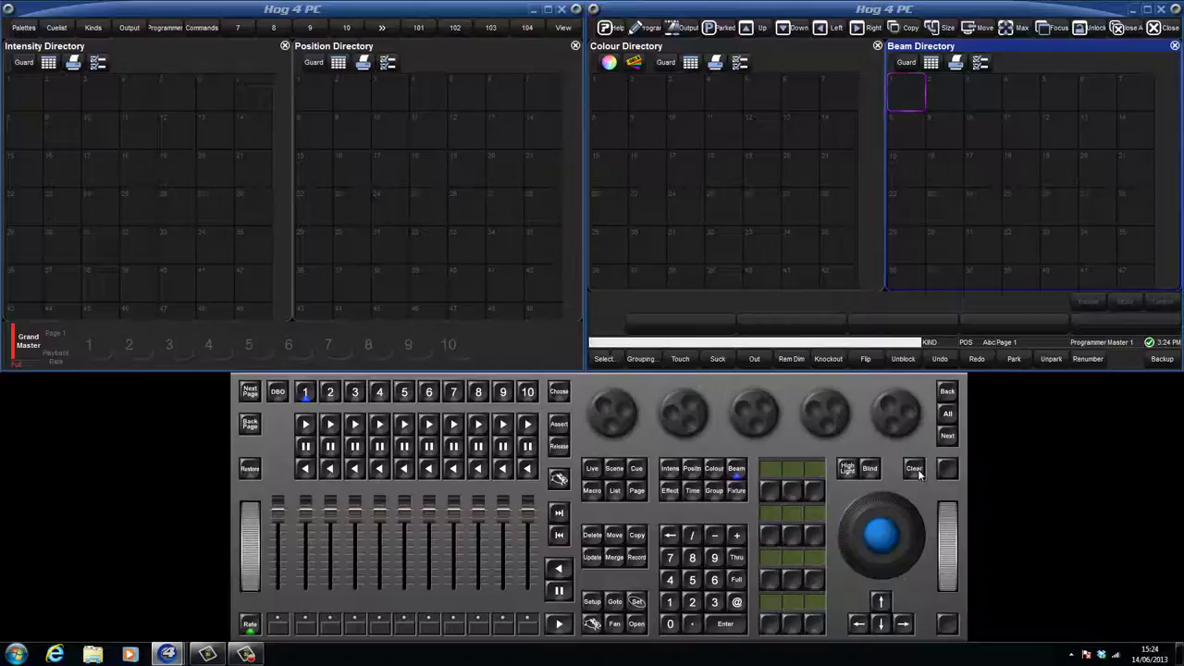
{"action": "left_click", "coordinate": [714, 603]}
{"action": "left_click", "coordinate": [669, 602]}
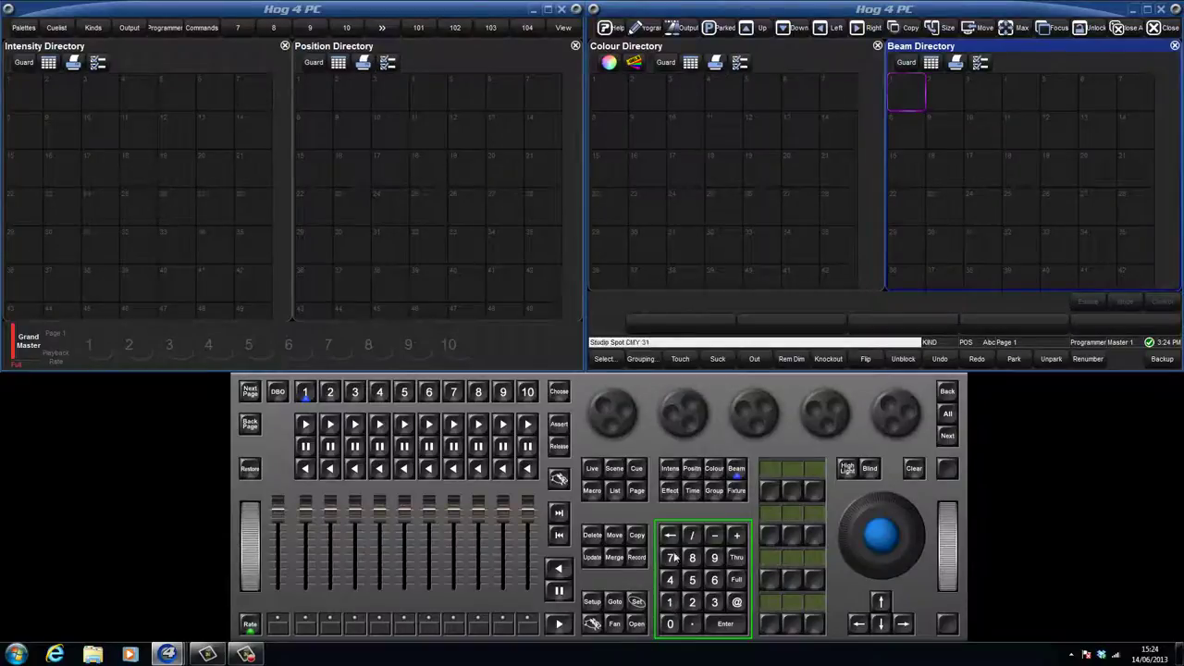
{"action": "left_click", "coordinate": [713, 469]}
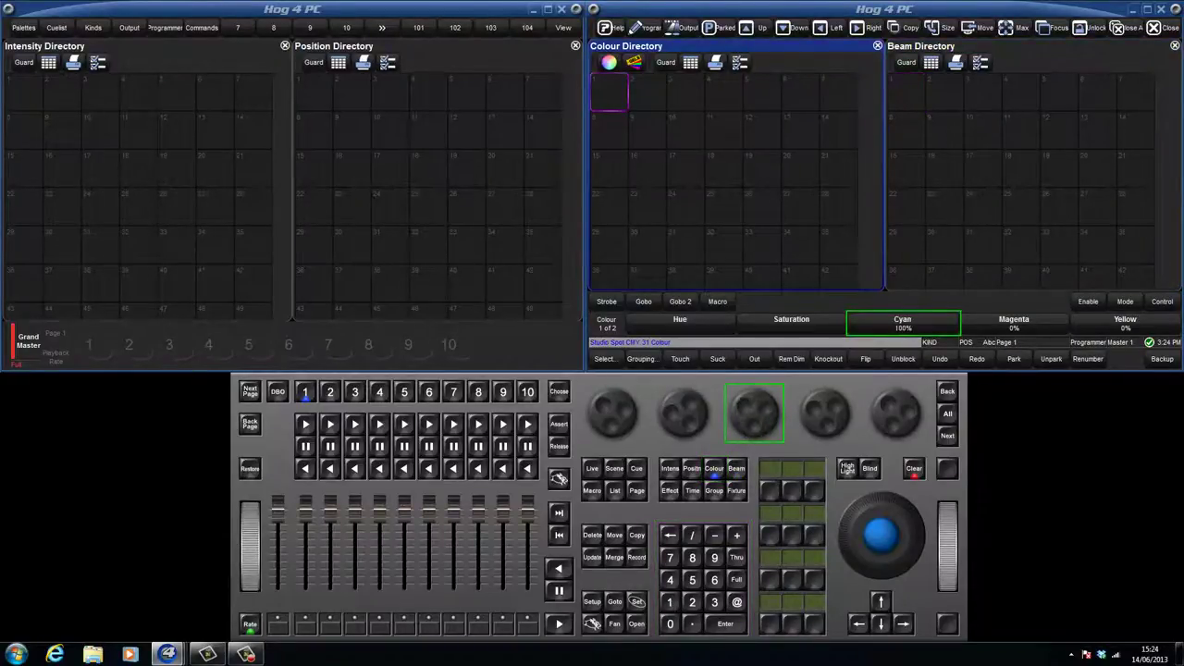
{"action": "left_click", "coordinate": [636, 558]}
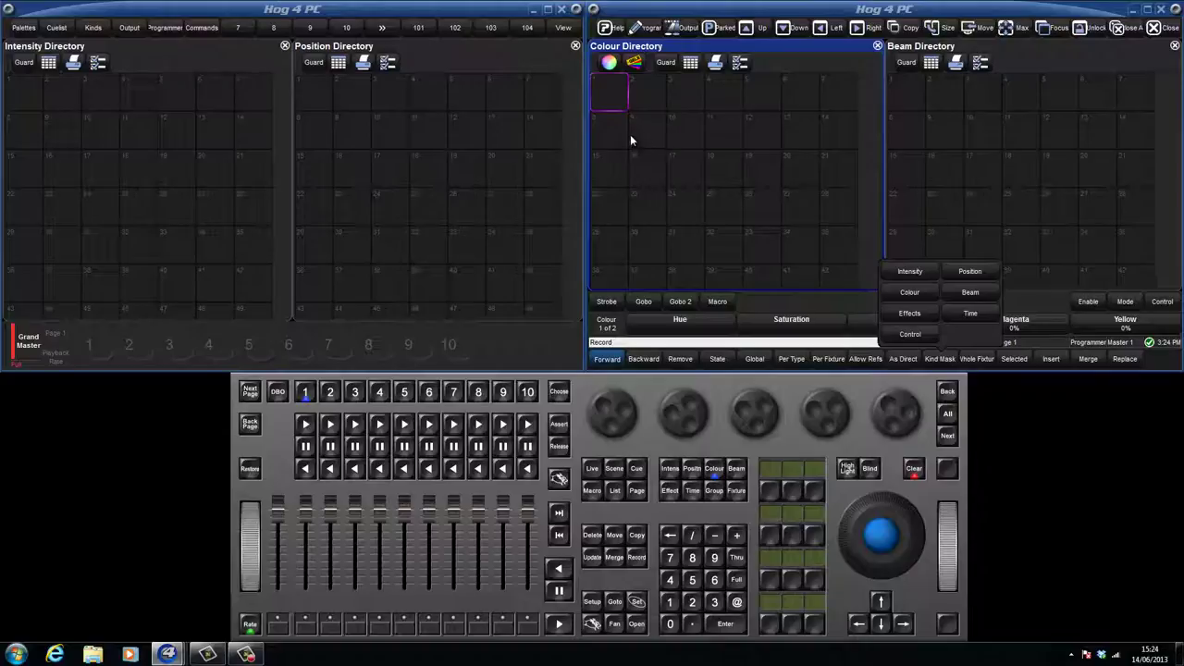
{"action": "left_click", "coordinate": [608, 90]}
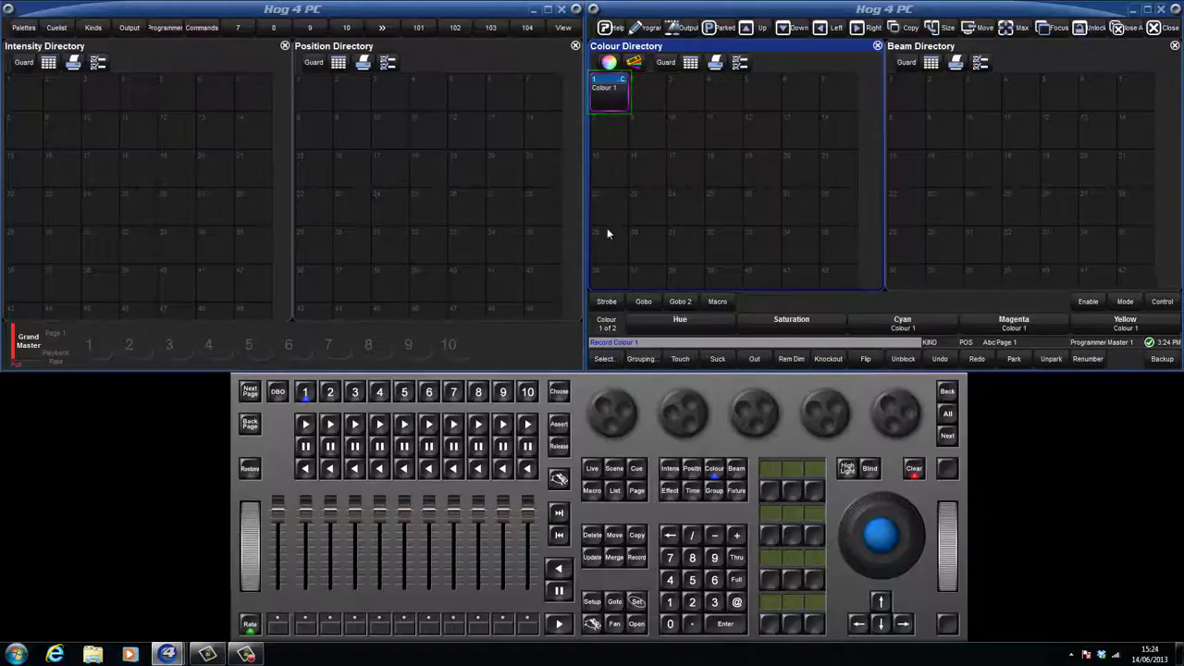
Name colour palette 1 "Cyan" and clear the programmer.
{"action": "left_click", "coordinate": [636, 603]}
{"action": "type", "text": "Cyan"}
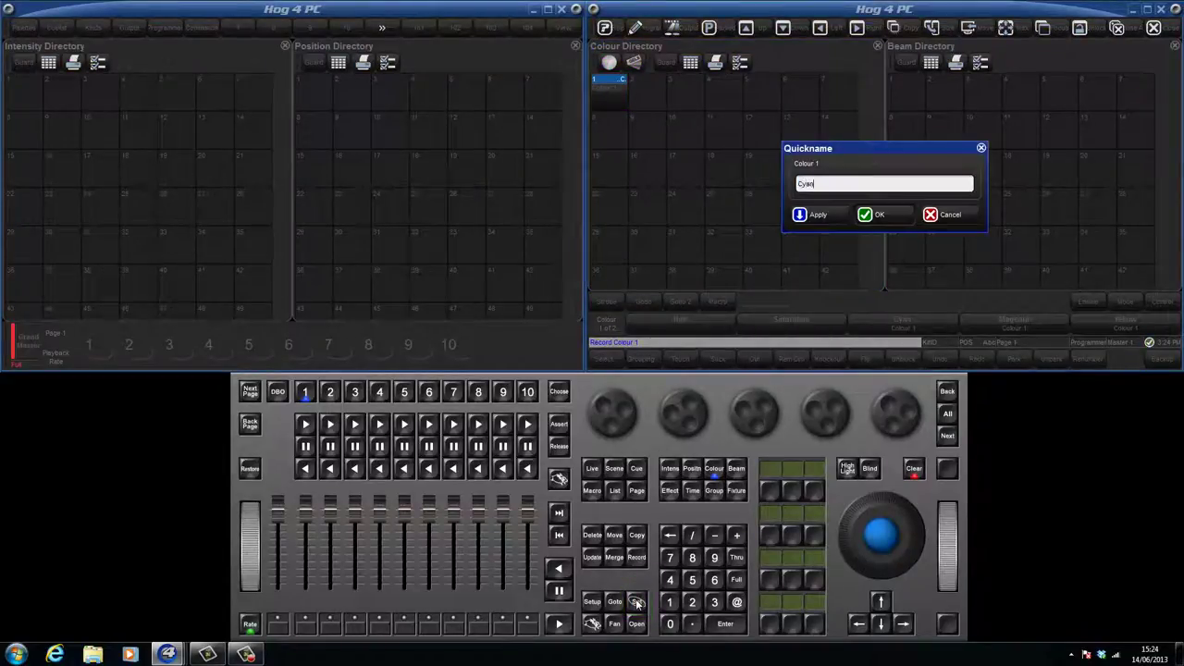
{"action": "key", "text": "Return"}
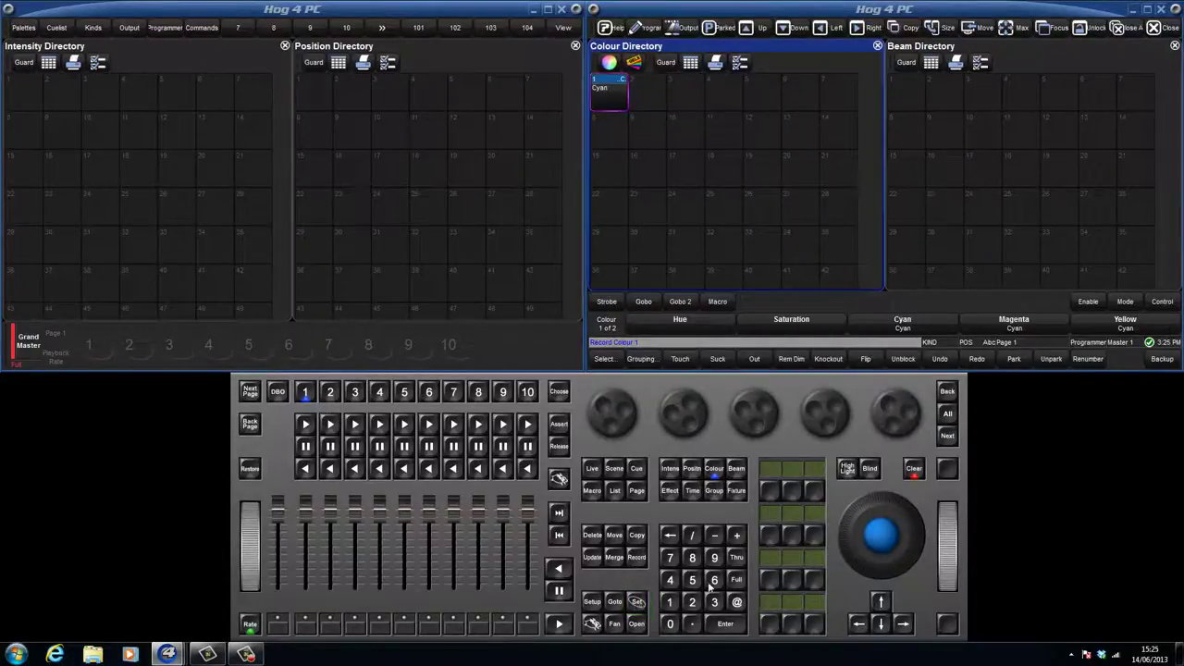
{"action": "left_click", "coordinate": [918, 469]}
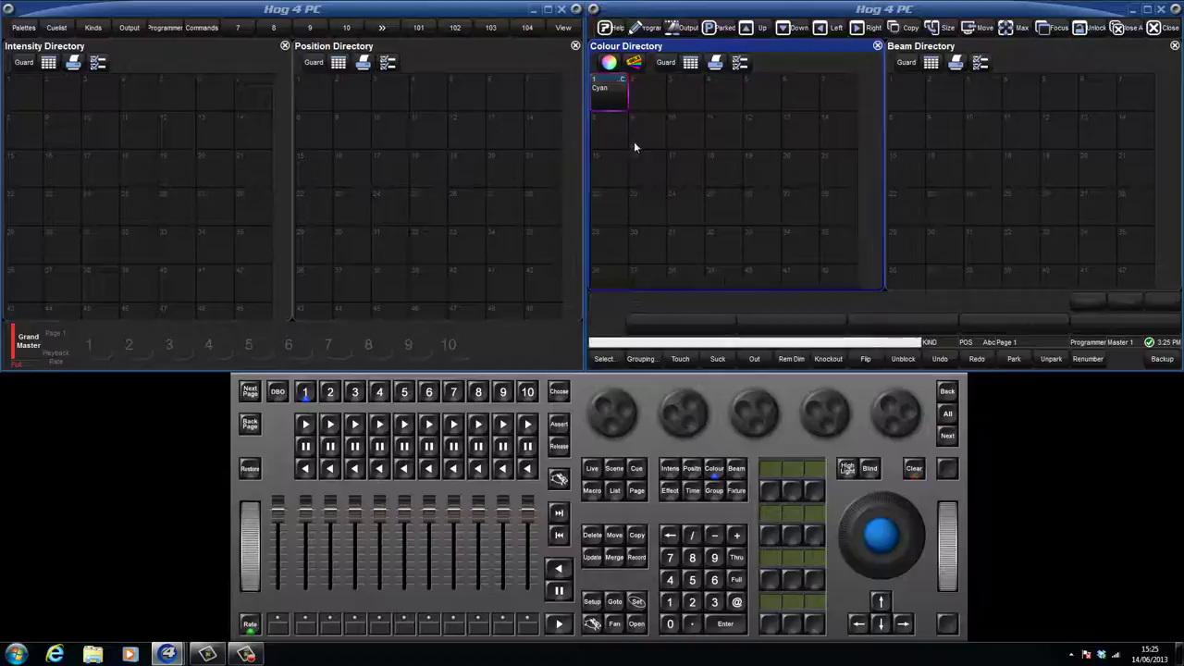
Open the Cyan palette to examine how its values are stored, then close it.
{"action": "left_click", "coordinate": [611, 87]}
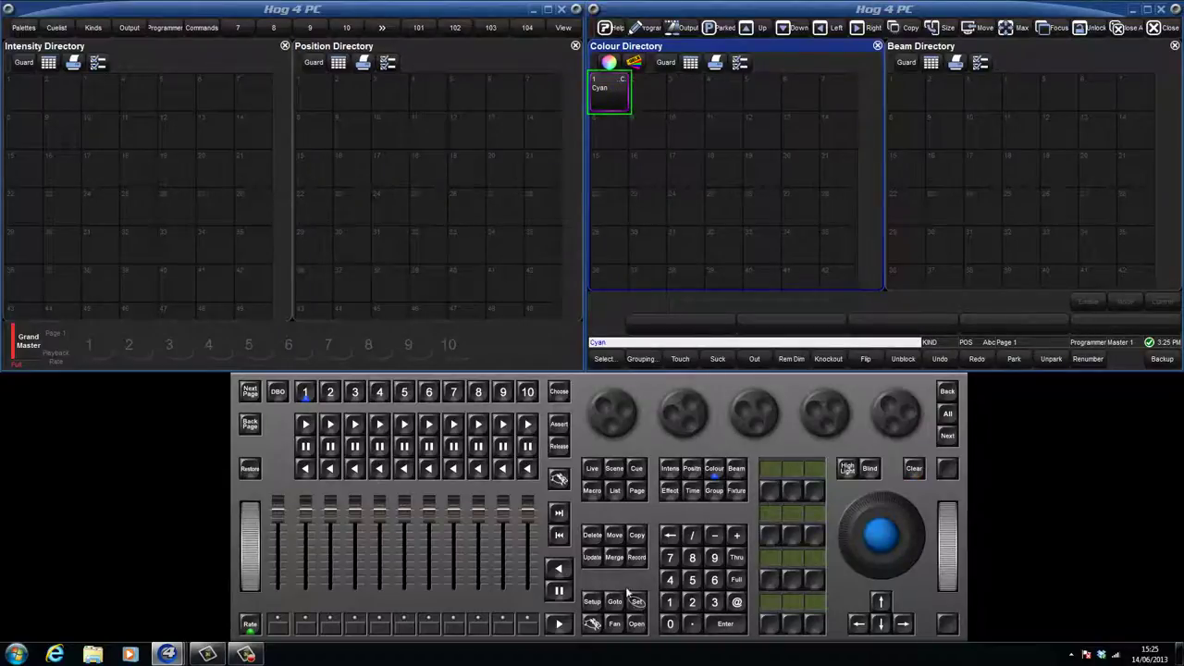
{"action": "left_click", "coordinate": [635, 624]}
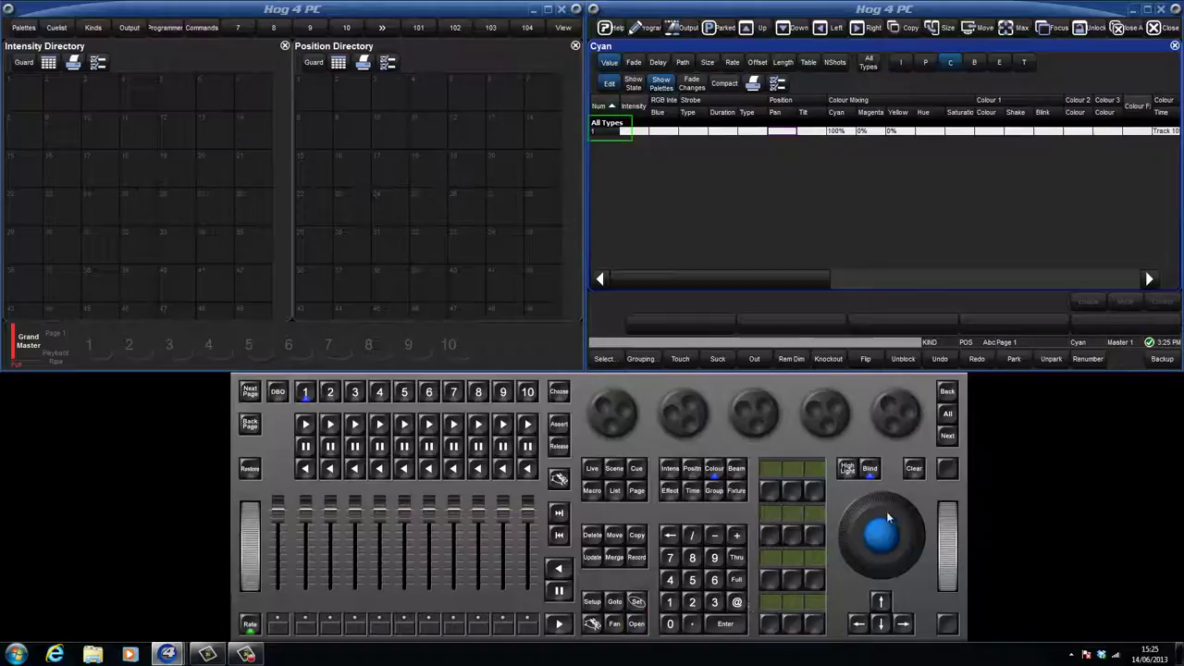
{"action": "left_click", "coordinate": [913, 470]}
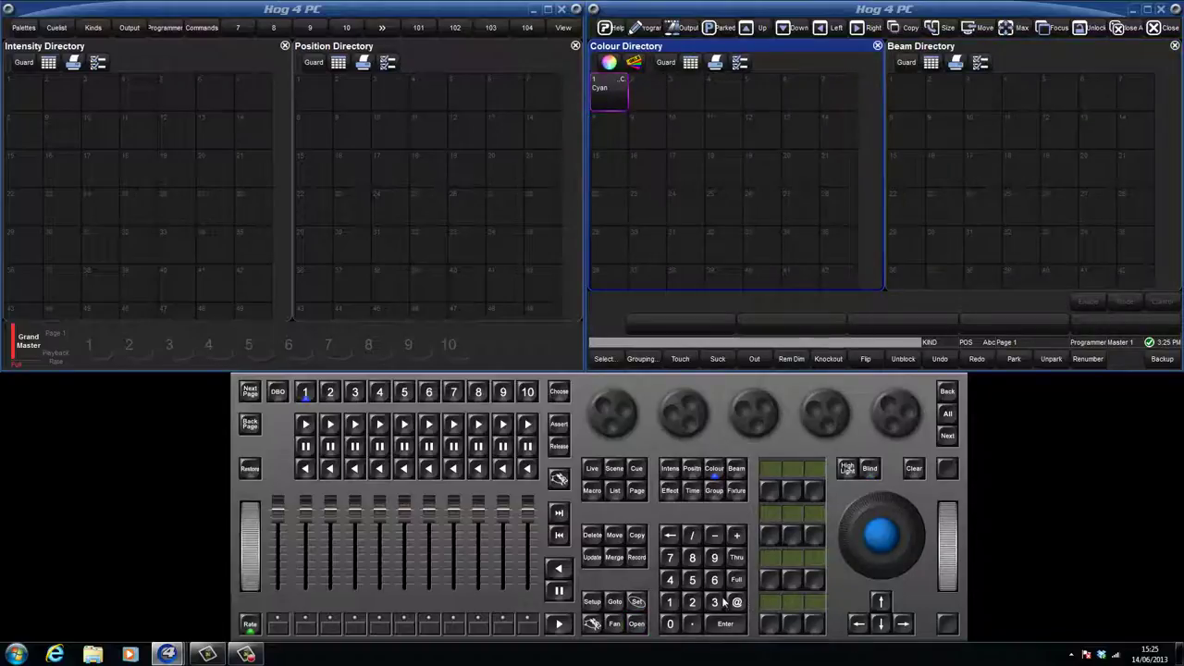
Set magenta to 100% on Studio Spot CMY fixture 31 and record it Per Type as colour palette 2.
{"action": "key", "text": "Return"}
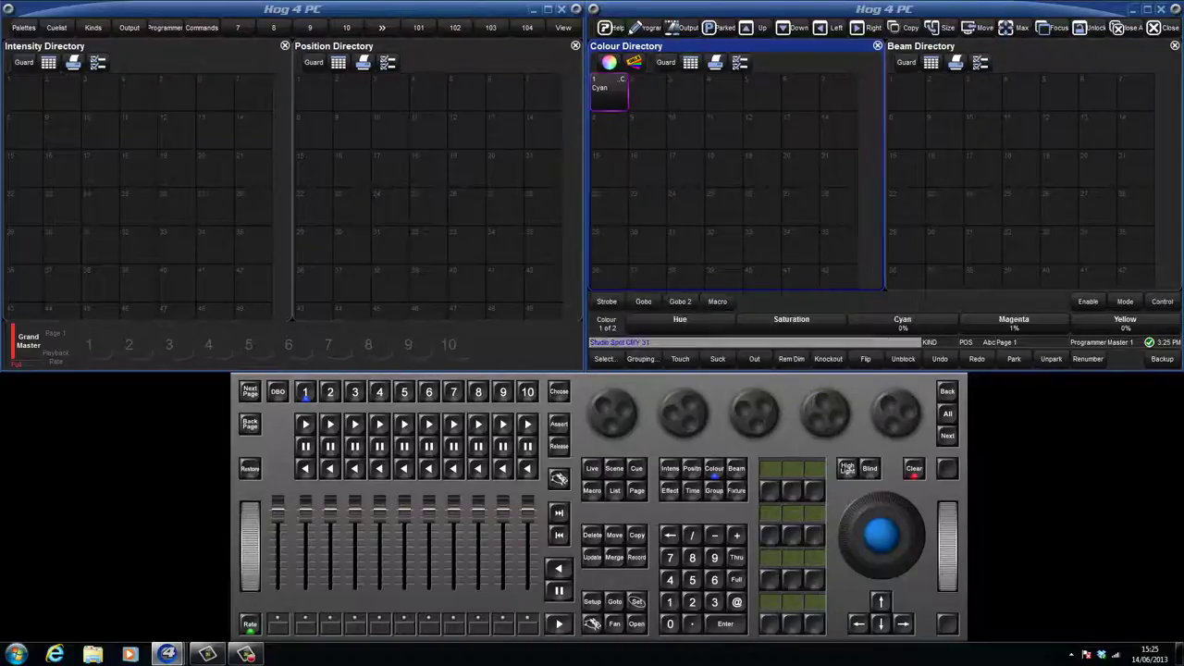
{"action": "left_click", "coordinate": [636, 557]}
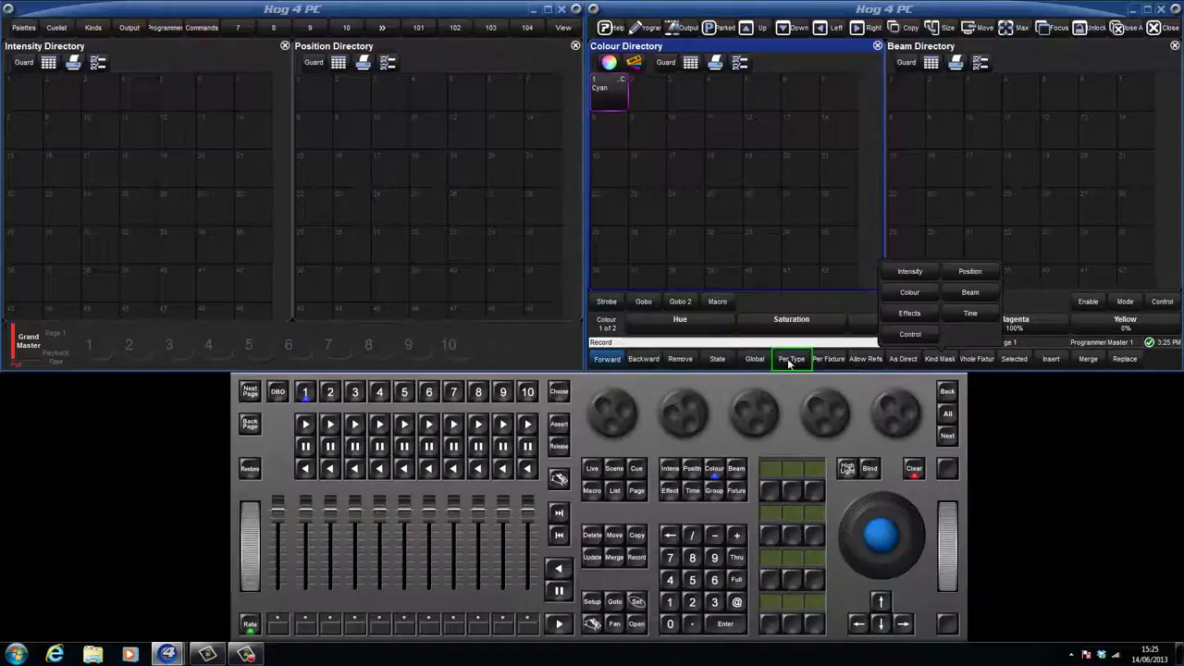
{"action": "left_click", "coordinate": [790, 358]}
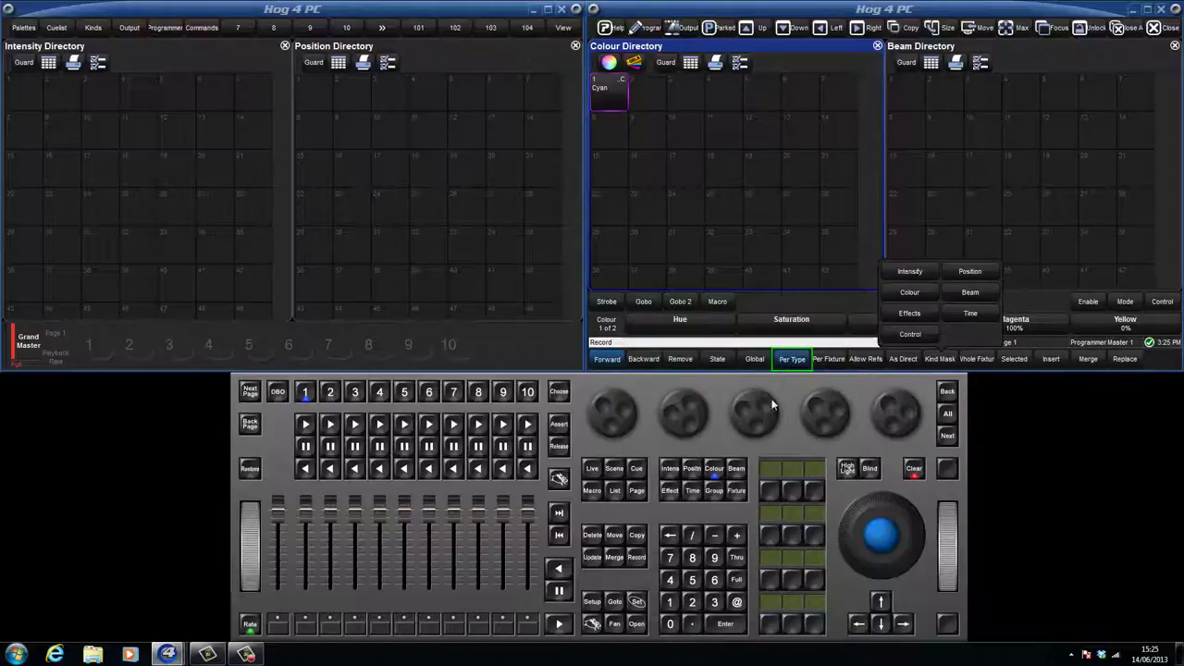
{"action": "left_click", "coordinate": [717, 468]}
{"action": "left_click", "coordinate": [692, 602]}
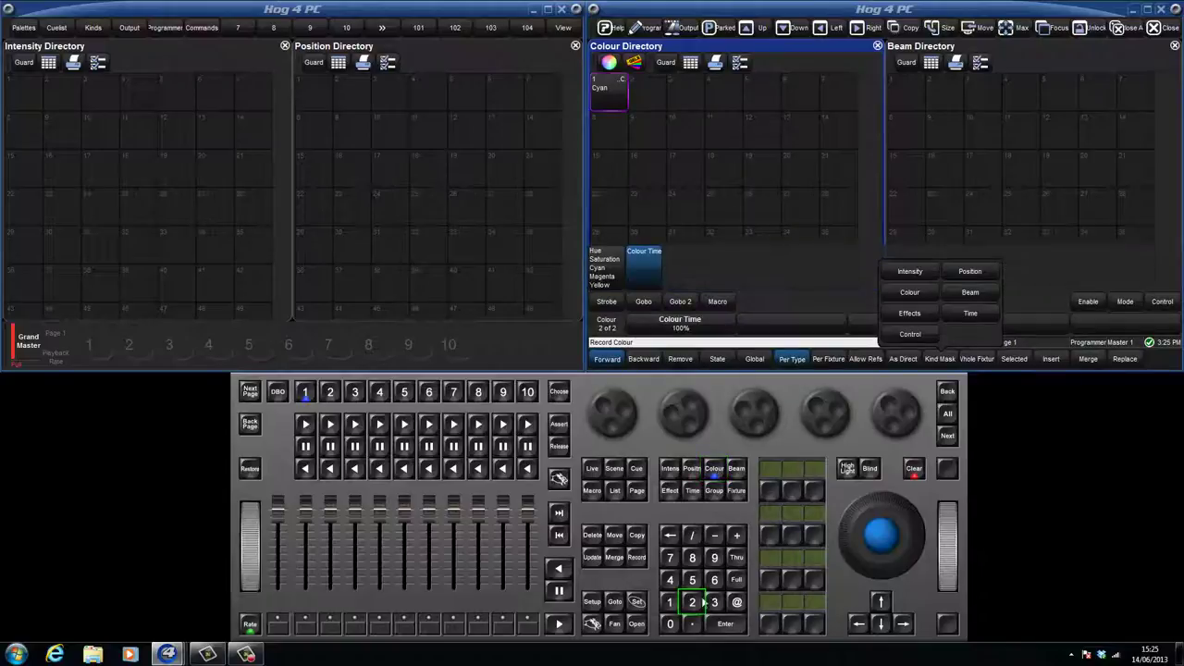
{"action": "left_click", "coordinate": [726, 625]}
Name colour palette 2 "Magenta".
{"action": "left_click", "coordinate": [637, 602]}
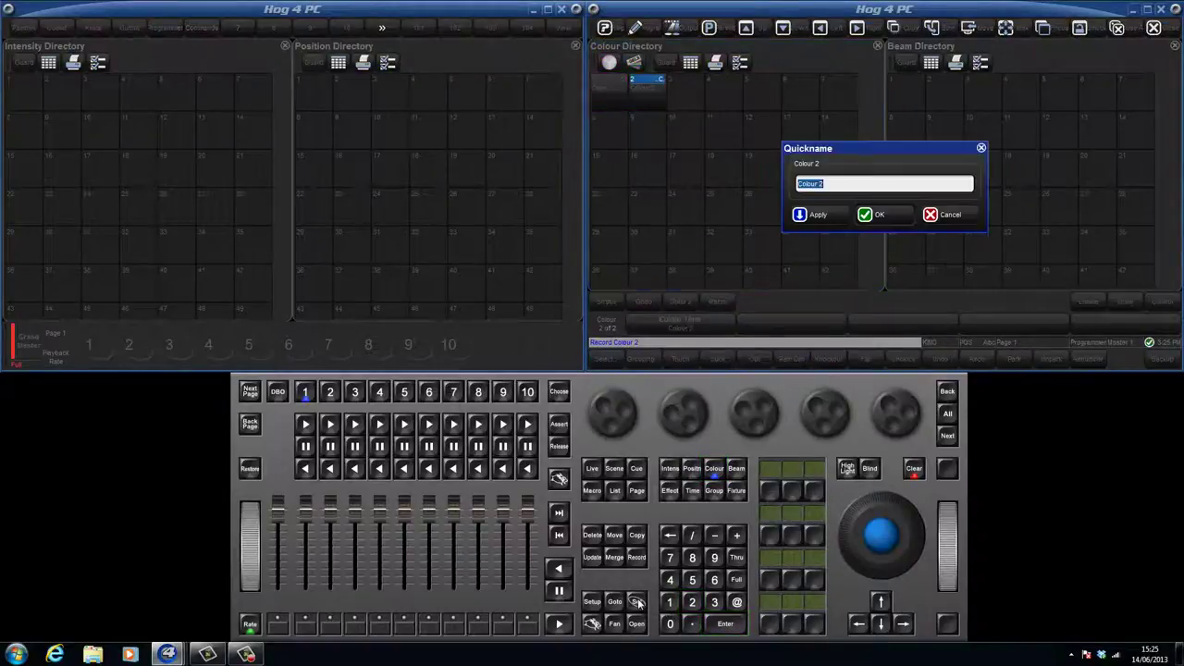
{"action": "type", "text": "Magenta"}
{"action": "key", "text": "Return"}
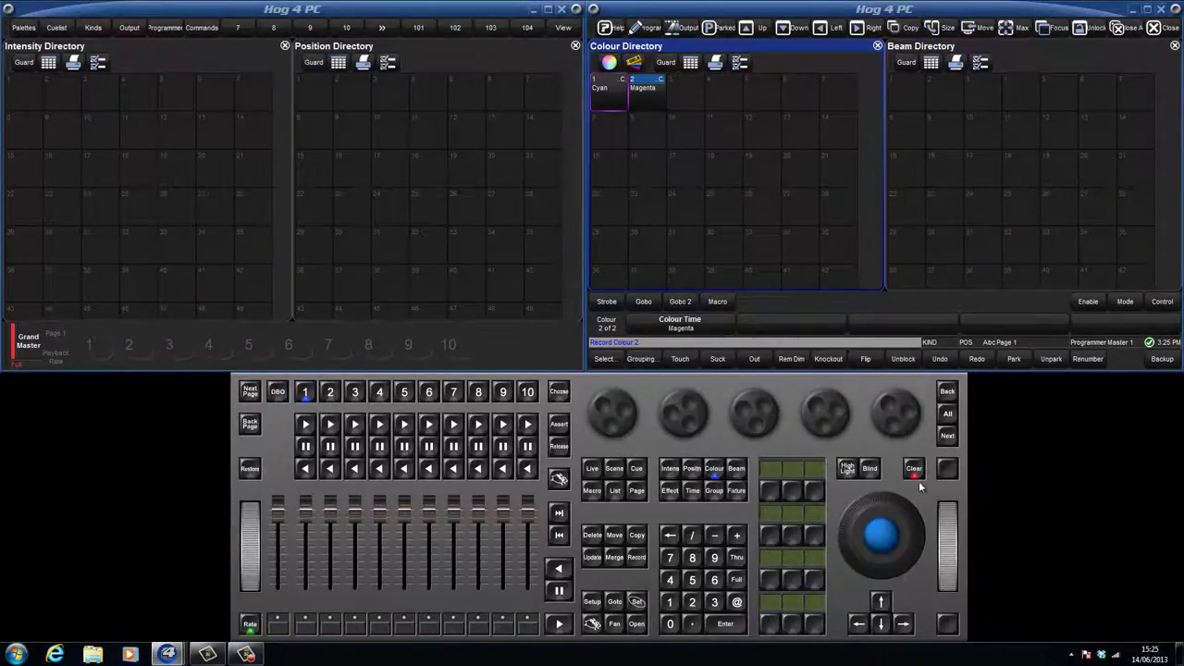
Open the Magenta palette to examine which fixtures its values apply to, then close it.
{"action": "left_click", "coordinate": [646, 96]}
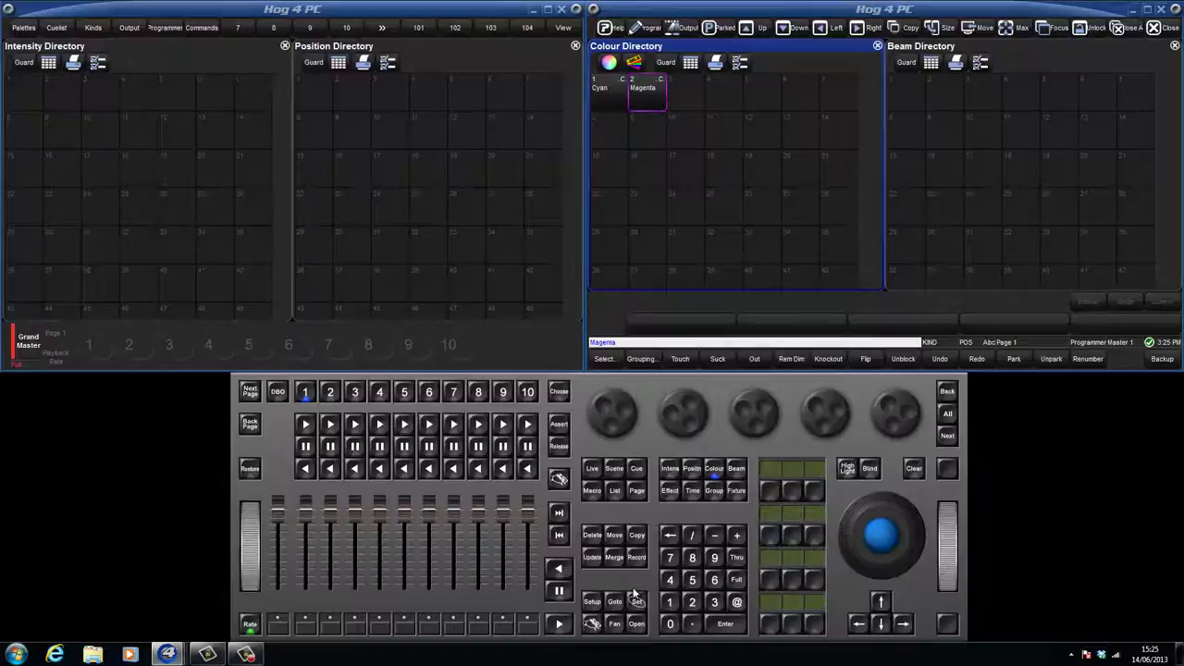
{"action": "left_click", "coordinate": [637, 624]}
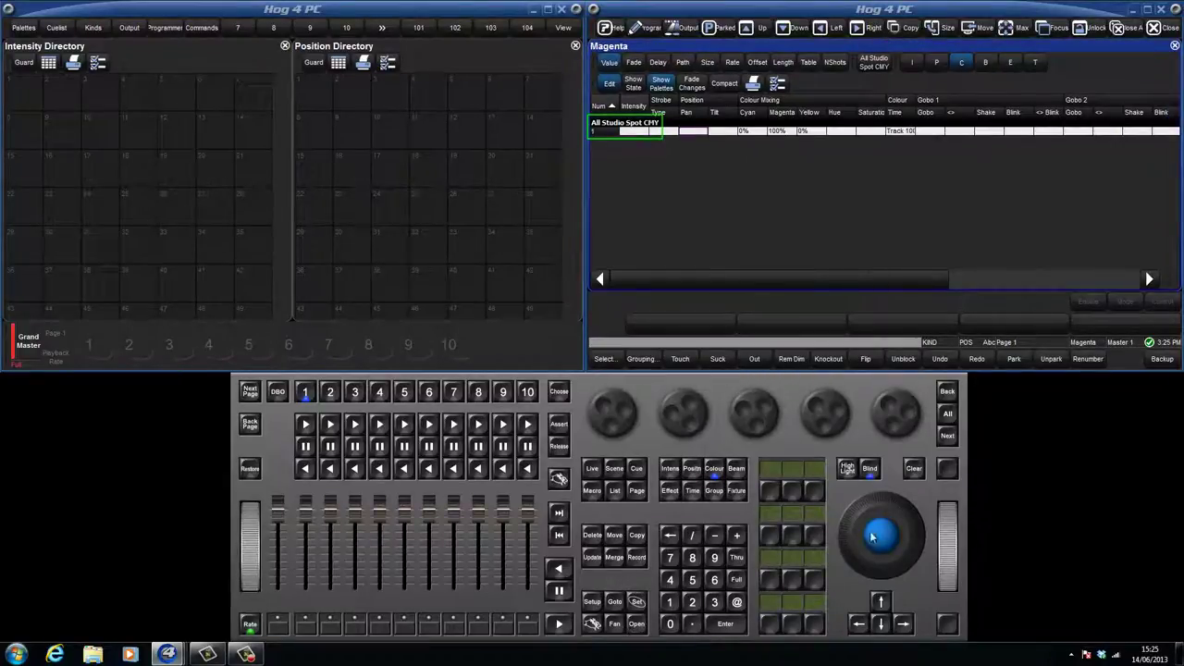
{"action": "left_click", "coordinate": [914, 468]}
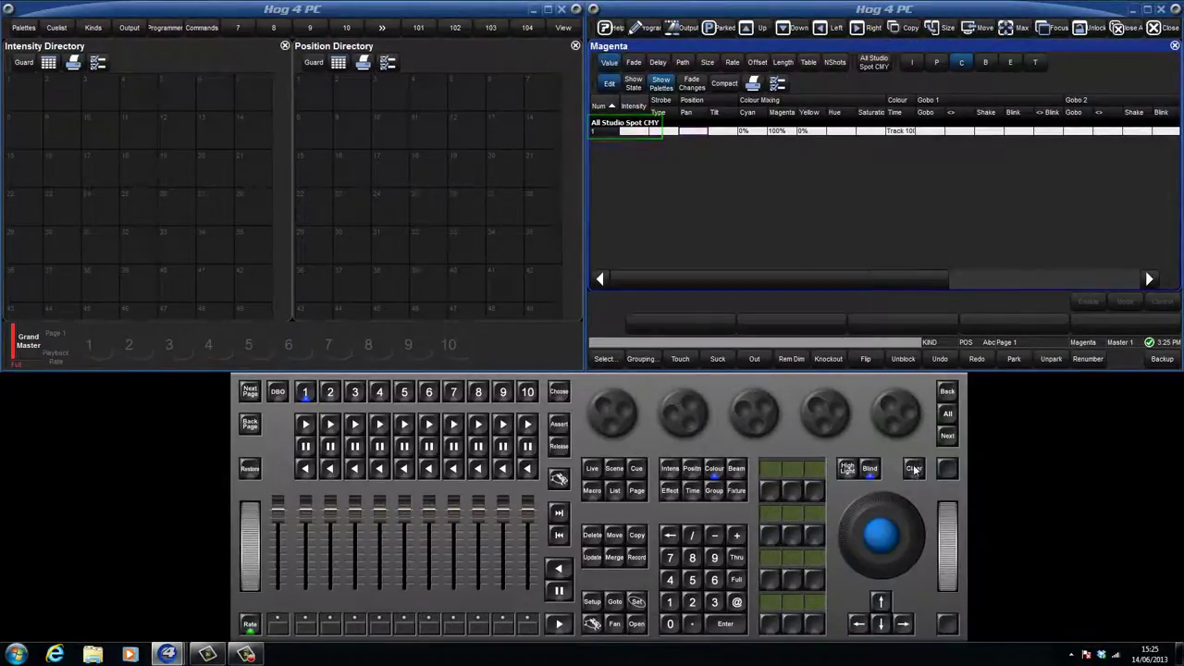
Set yellow to 100% on Studio Spot CMY fixture 31 and record it Per Fixture as colour palette 3.
{"action": "left_click", "coordinate": [715, 602]}
{"action": "left_click", "coordinate": [670, 602]}
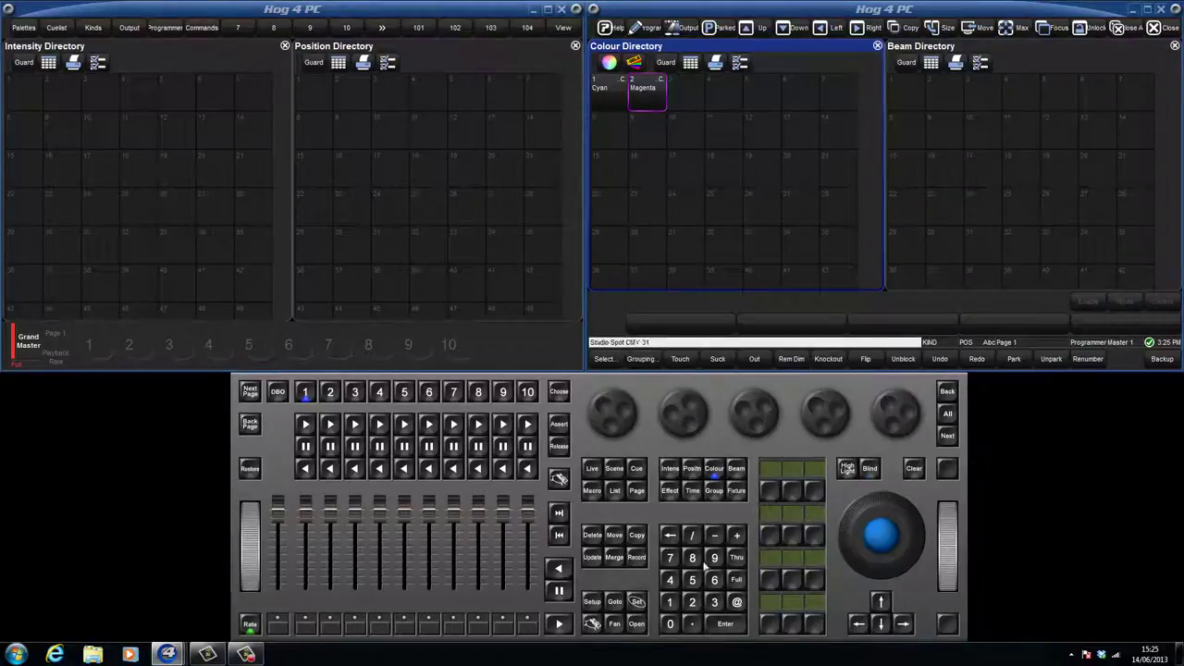
{"action": "key", "text": "Return"}
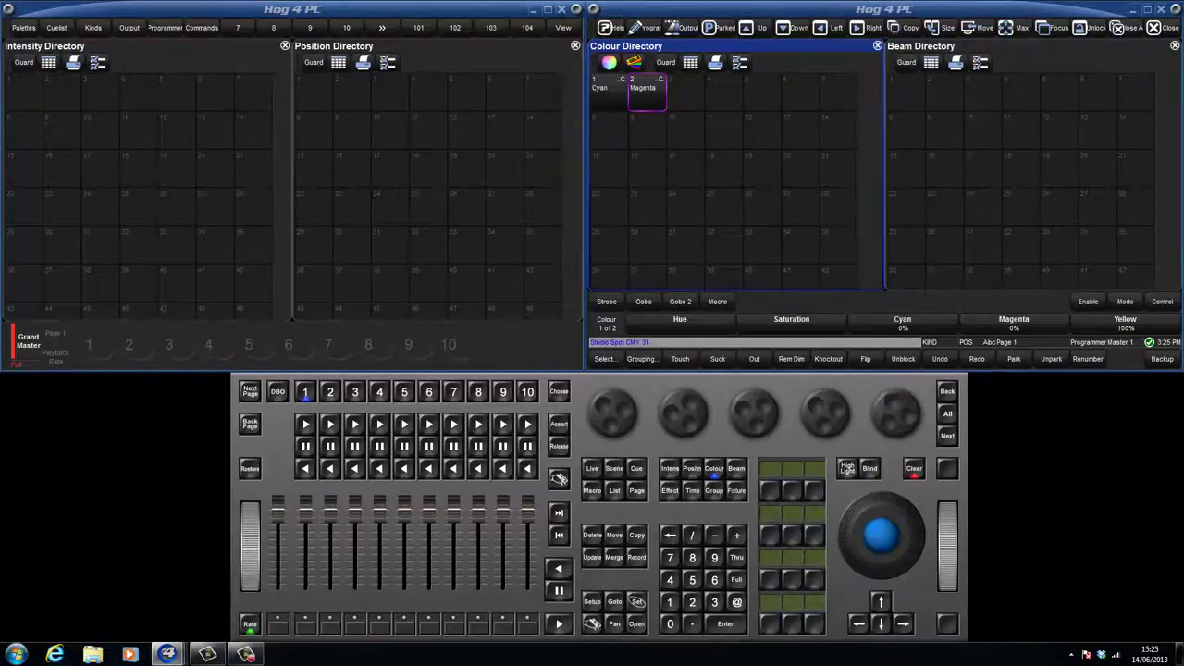
{"action": "left_click", "coordinate": [638, 556]}
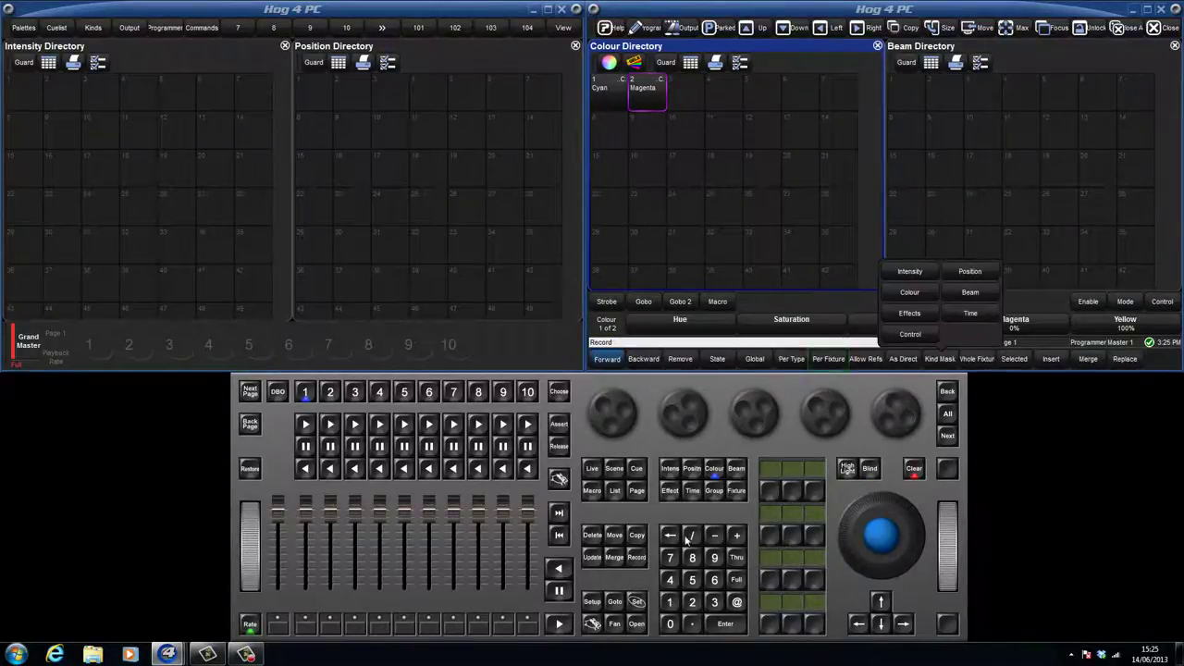
{"action": "left_click", "coordinate": [832, 358]}
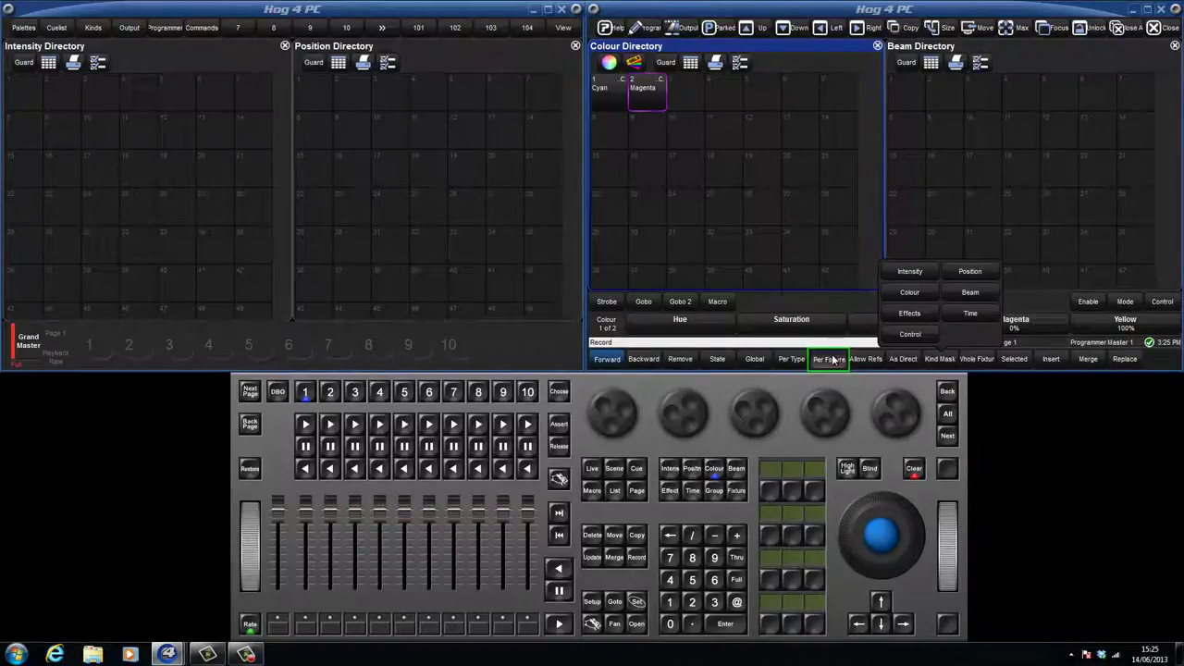
{"action": "left_click", "coordinate": [715, 468]}
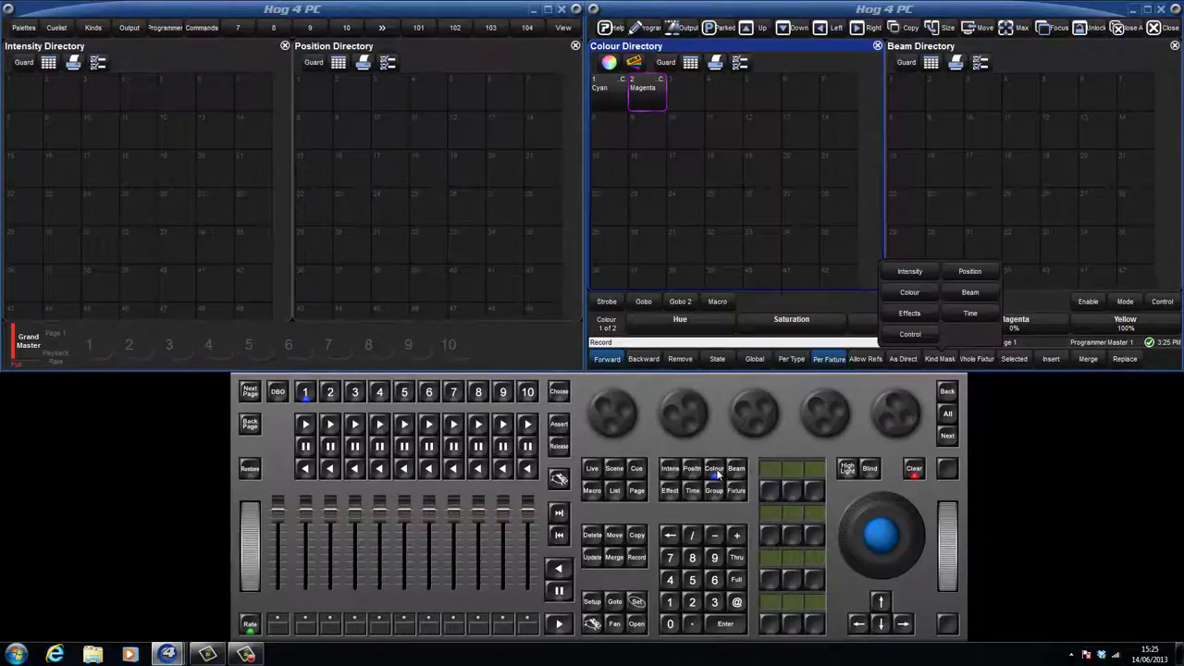
{"action": "left_click", "coordinate": [725, 624]}
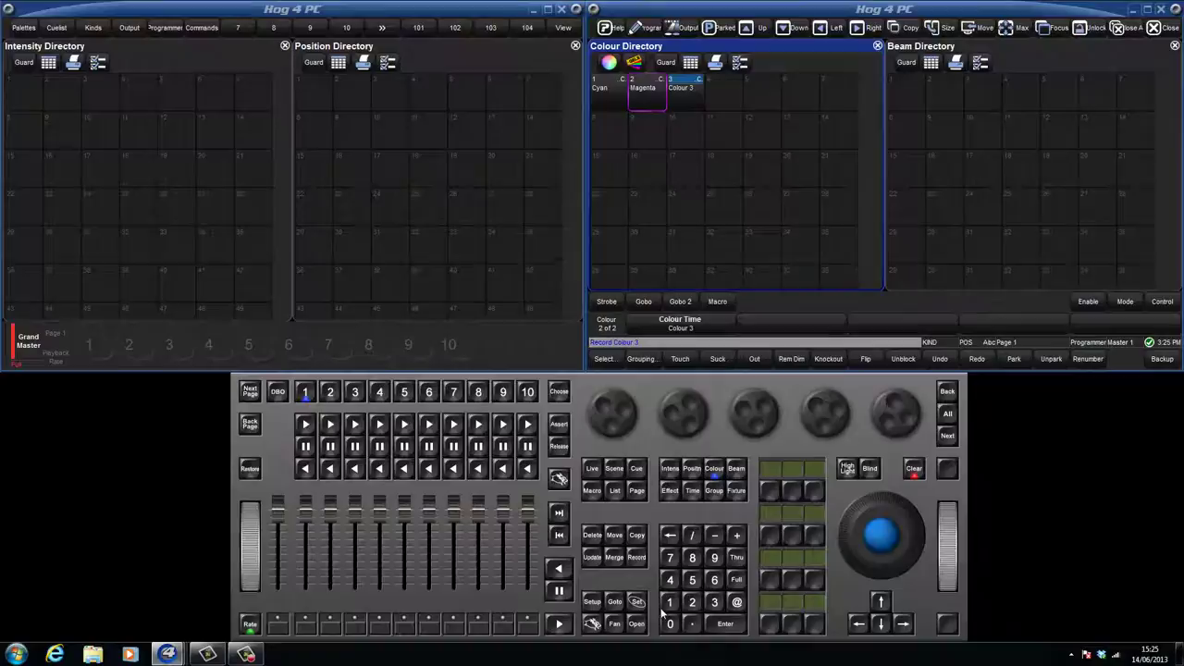
Name colour palette 3 "Yellow" and clear the programmer.
{"action": "left_click", "coordinate": [638, 602]}
{"action": "type", "text": "Y"}
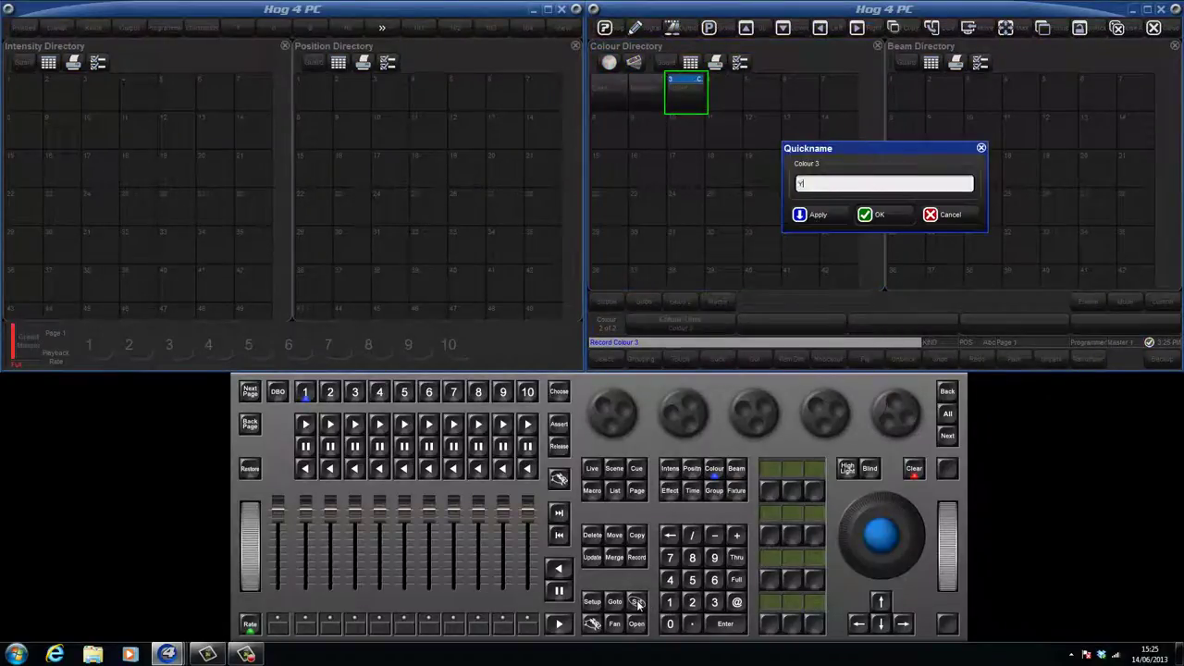
{"action": "type", "text": "ellow"}
{"action": "key", "text": "Return"}
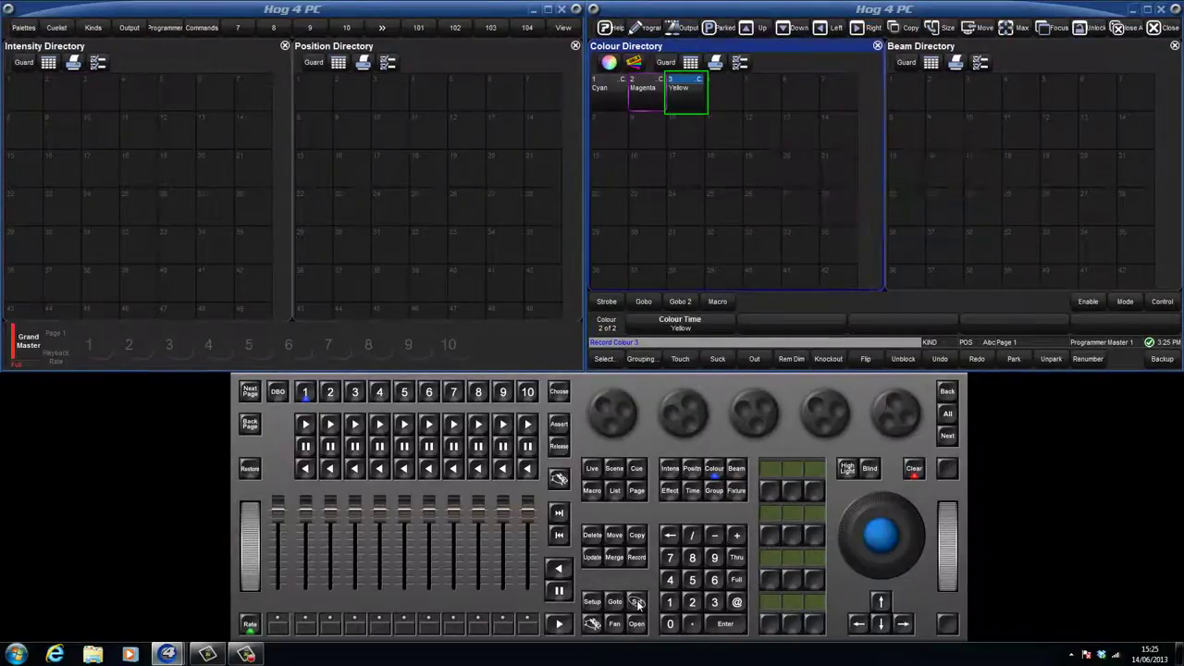
{"action": "left_click", "coordinate": [910, 470]}
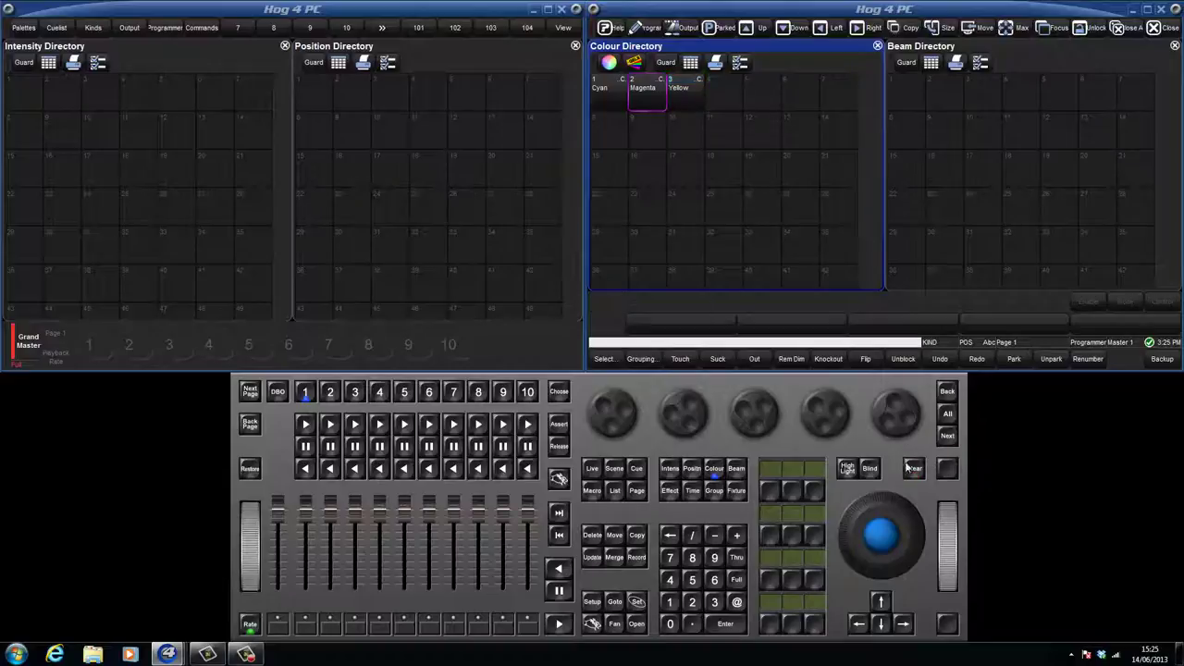
Open the Yellow palette to examine which fixture its values are stored for, then close it.
{"action": "left_click", "coordinate": [693, 106]}
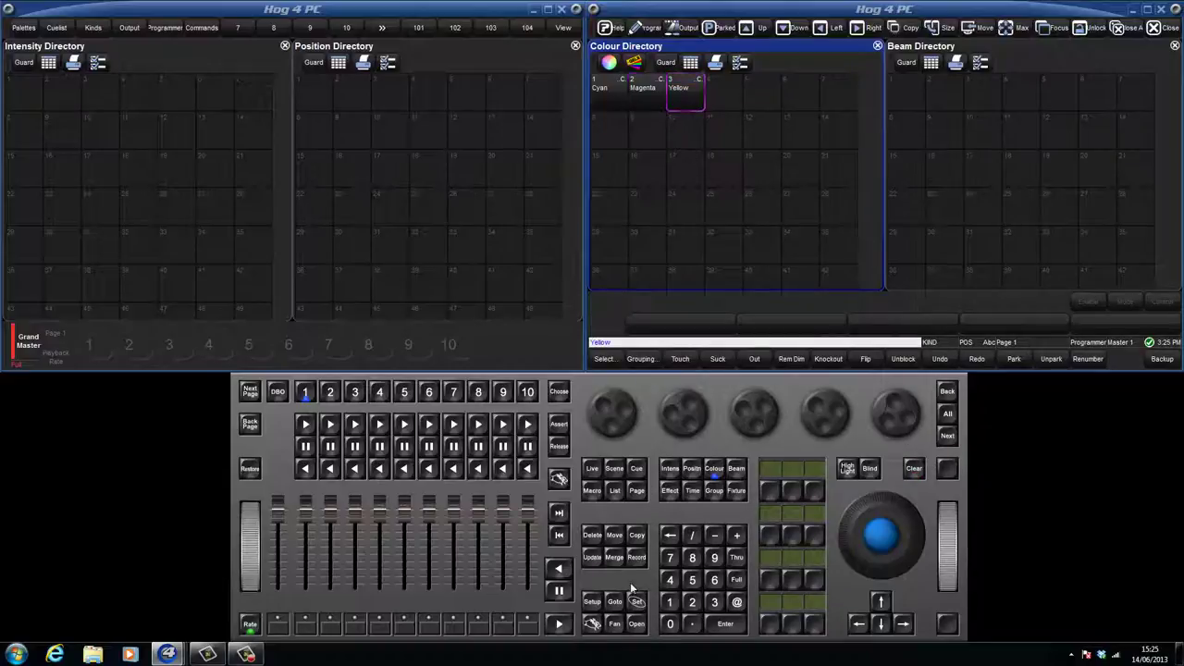
{"action": "left_click", "coordinate": [636, 624]}
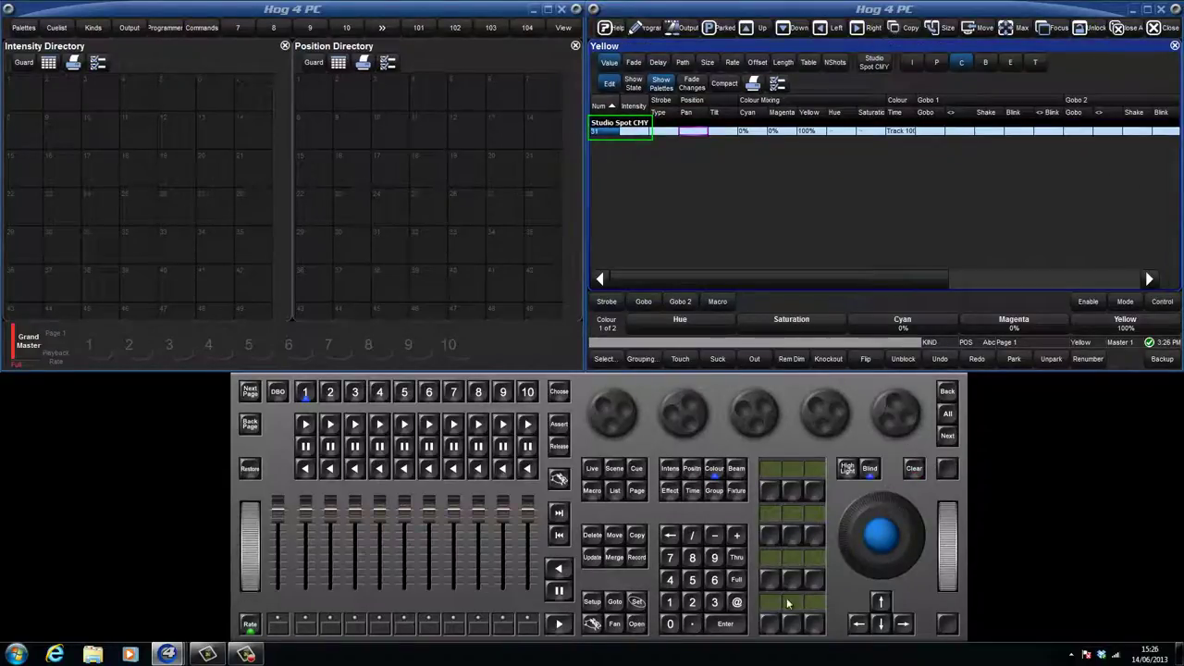
{"action": "left_click", "coordinate": [914, 469]}
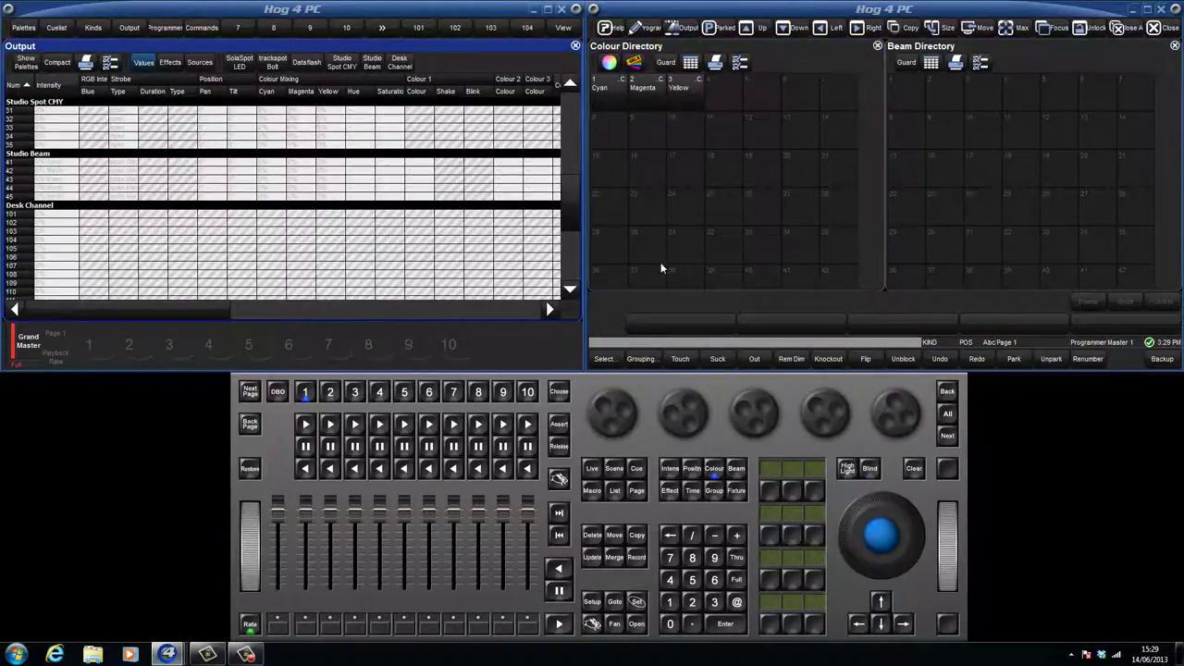
Apply the Cyan palette to fixtures 31 thru 45 and show palette names in the output to examine where it applies.
{"action": "left_click", "coordinate": [714, 601]}
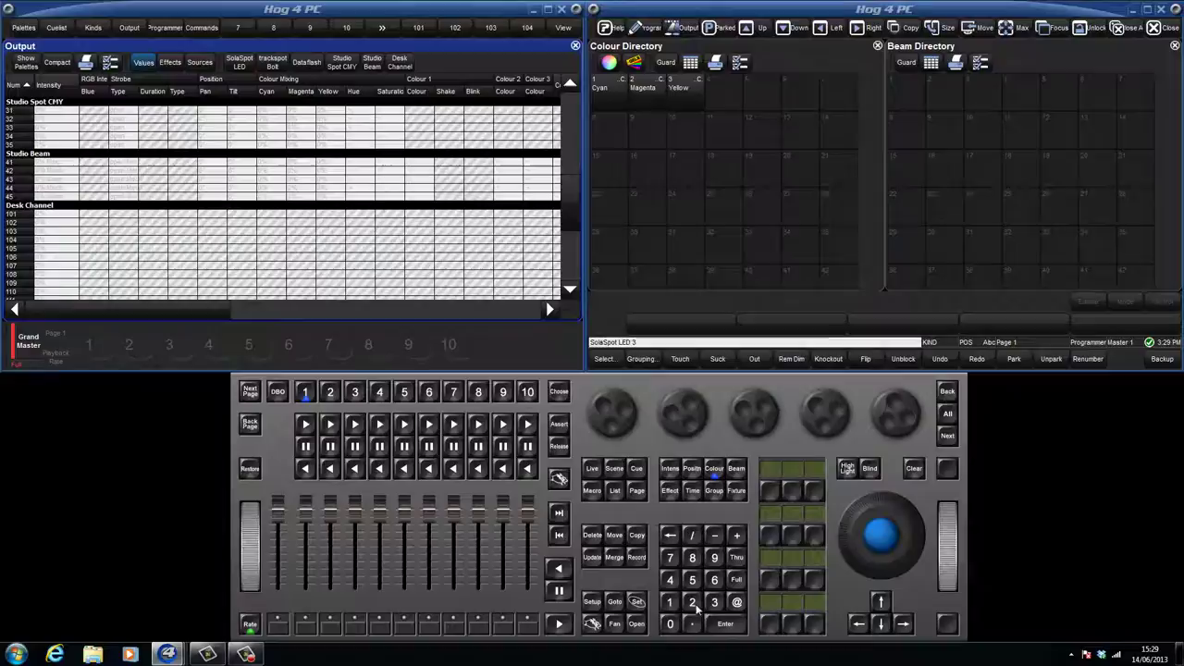
{"action": "left_click", "coordinate": [670, 601]}
{"action": "left_click", "coordinate": [737, 557]}
{"action": "left_click", "coordinate": [669, 580]}
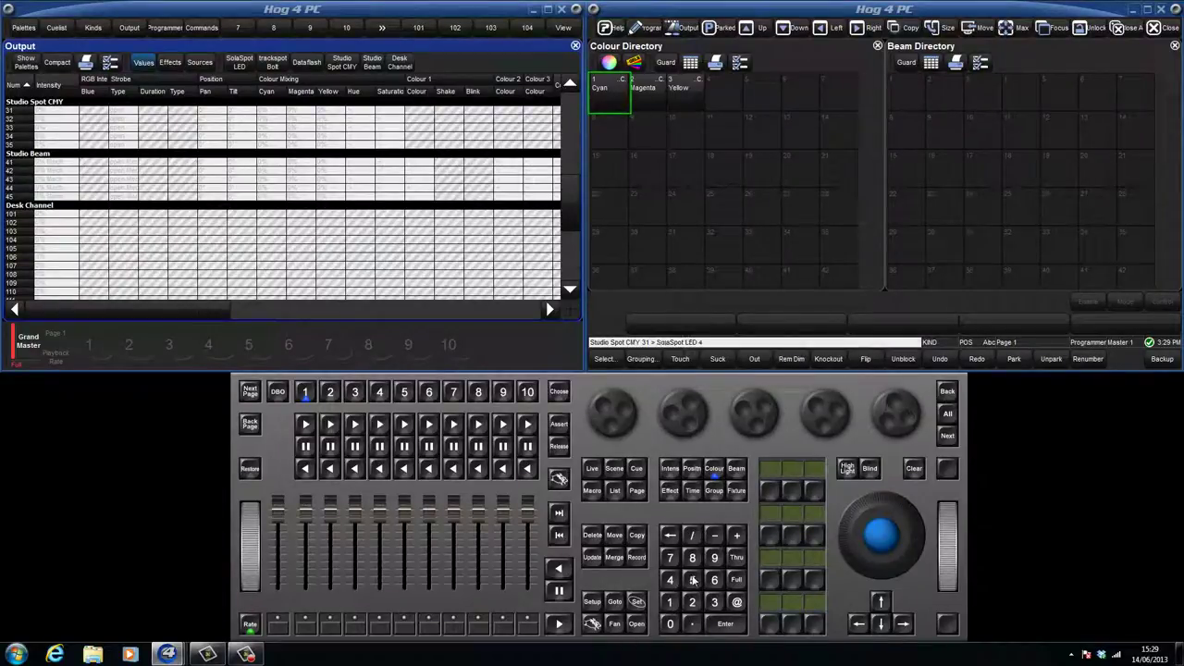
{"action": "left_click", "coordinate": [692, 580]}
{"action": "left_click", "coordinate": [622, 91]}
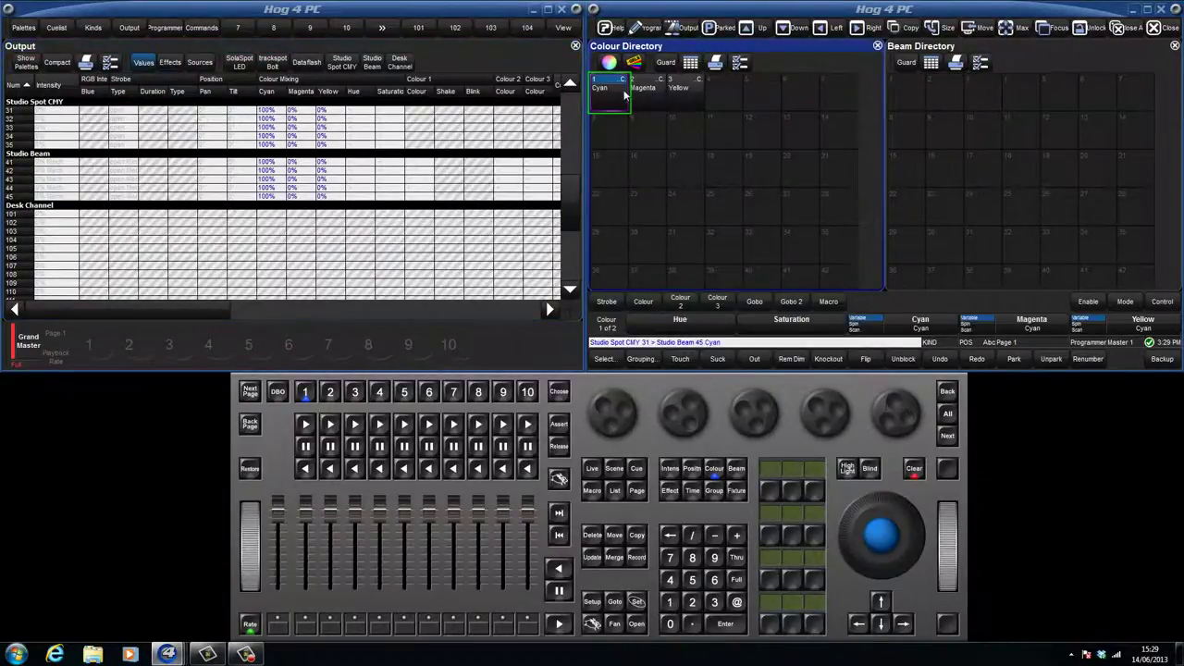
{"action": "left_click", "coordinate": [26, 65]}
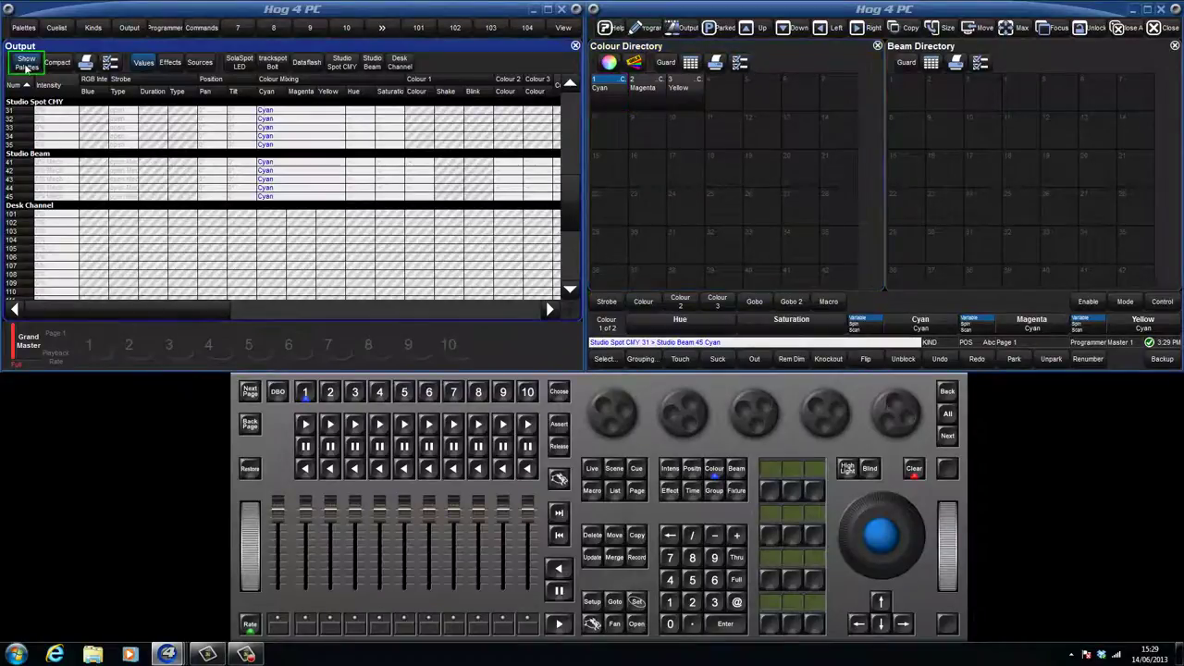
Apply the Magenta and Yellow palettes to the same selection to compare which fixtures they affect, then close the output and clear the programmer.
{"action": "left_click_drag", "start_coordinate": [262, 118], "coordinate": [642, 173]}
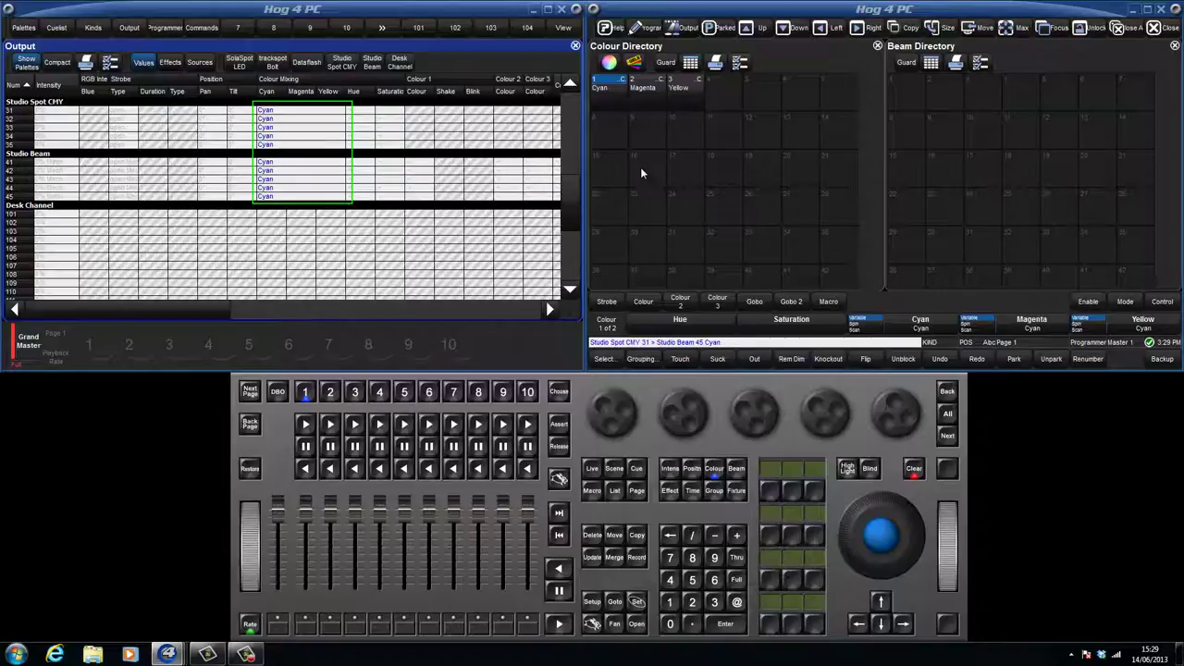
{"action": "left_click", "coordinate": [647, 102]}
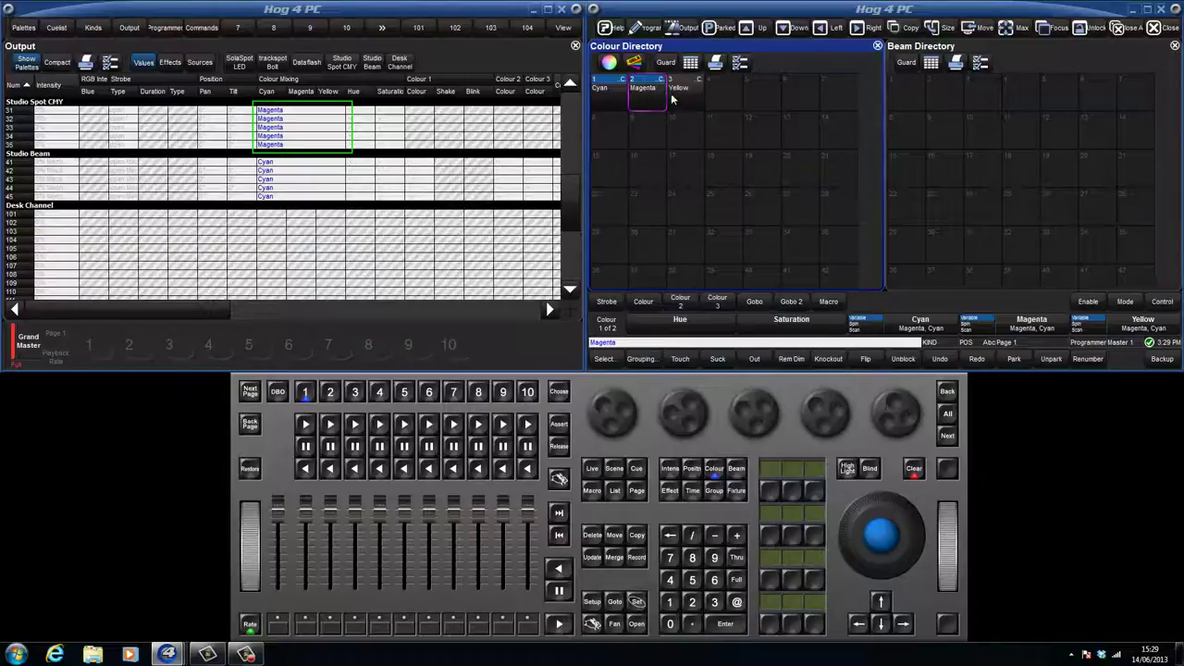
{"action": "left_click", "coordinate": [680, 99]}
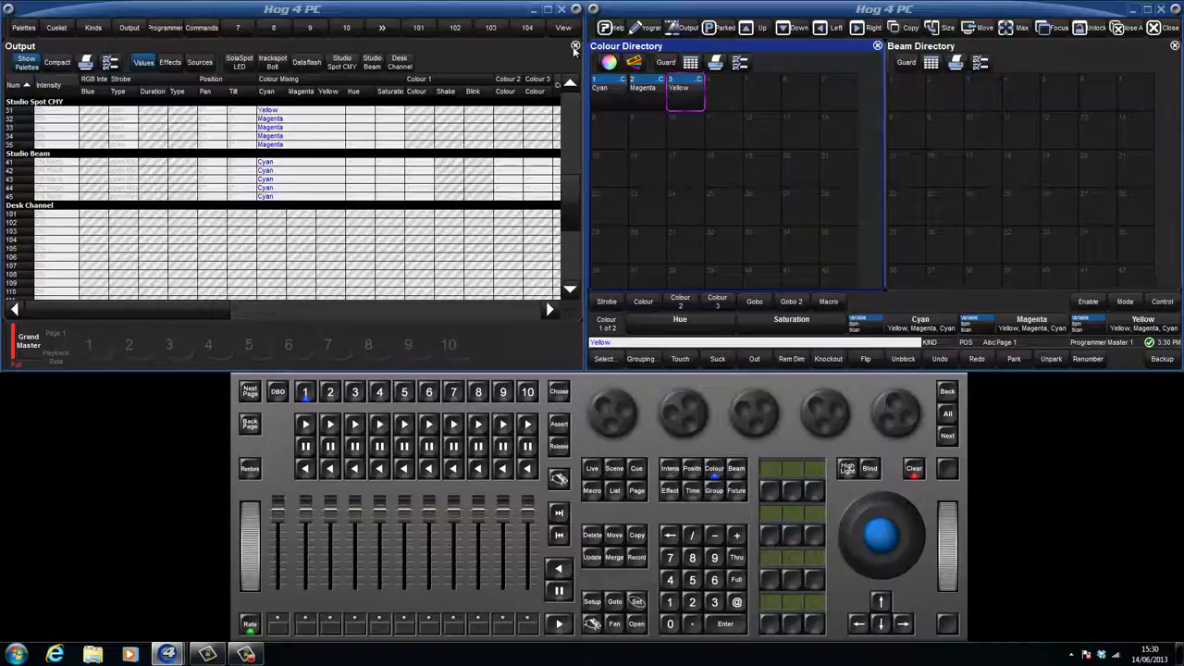
{"action": "left_click", "coordinate": [575, 45]}
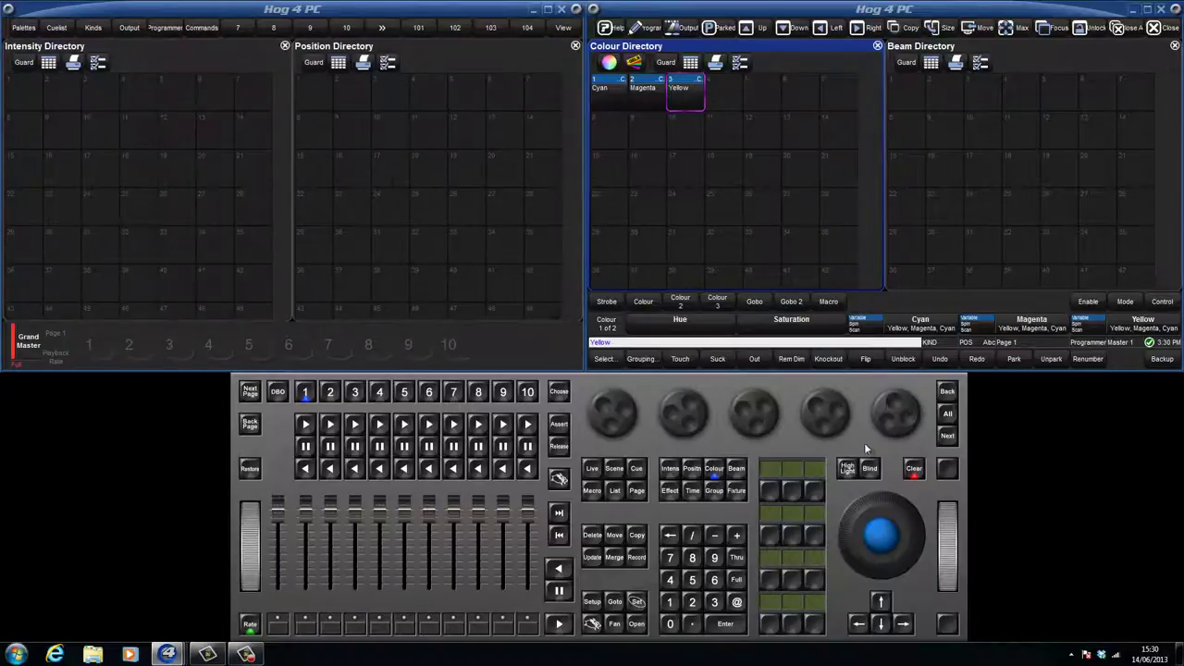
{"action": "left_click", "coordinate": [913, 469]}
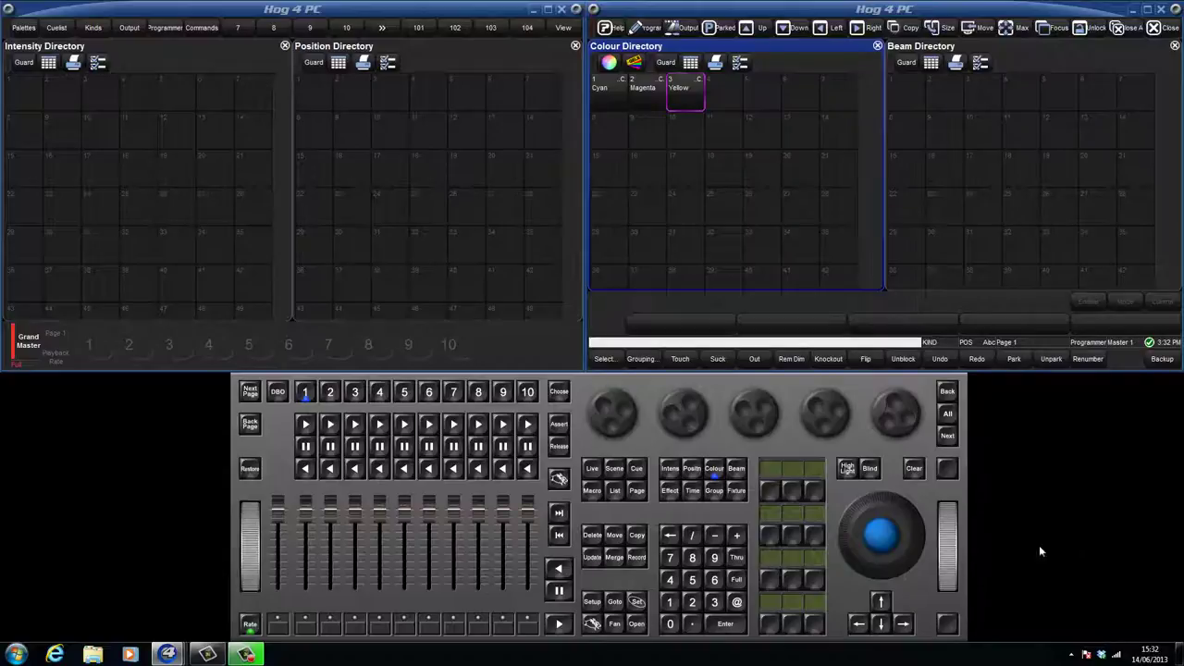
Adjust the pan and tilt of Studio Spot CMY fixture 31 and set its iris to 100%.
{"action": "left_click", "coordinate": [715, 602]}
{"action": "left_click", "coordinate": [670, 602]}
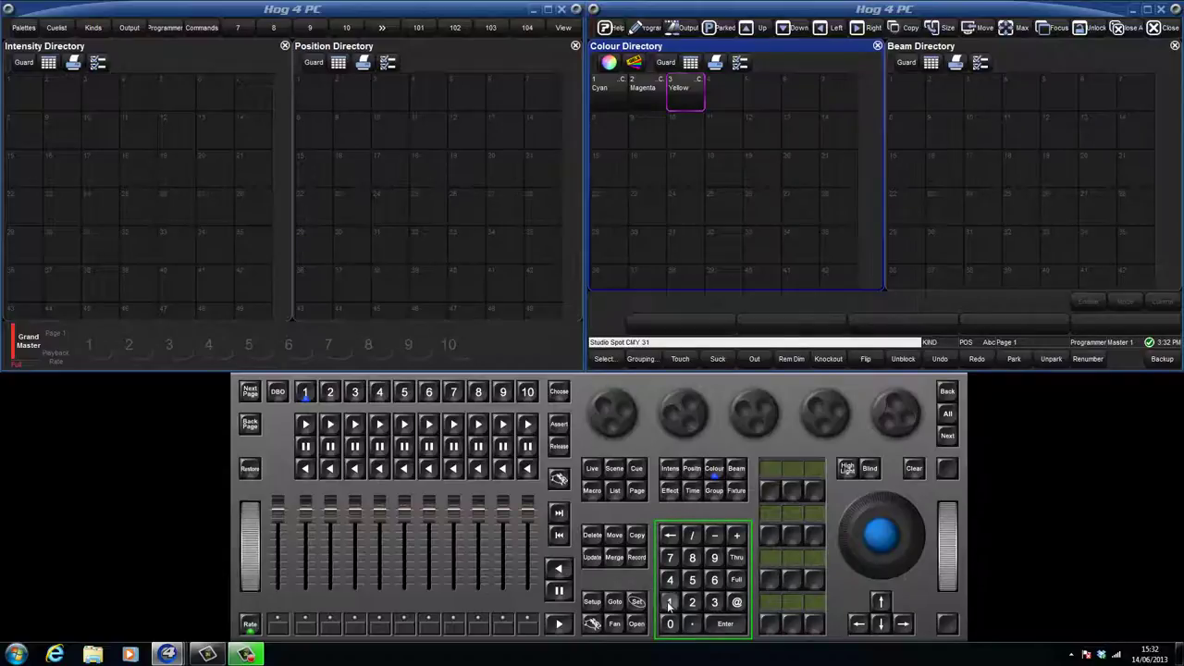
{"action": "left_click", "coordinate": [725, 624]}
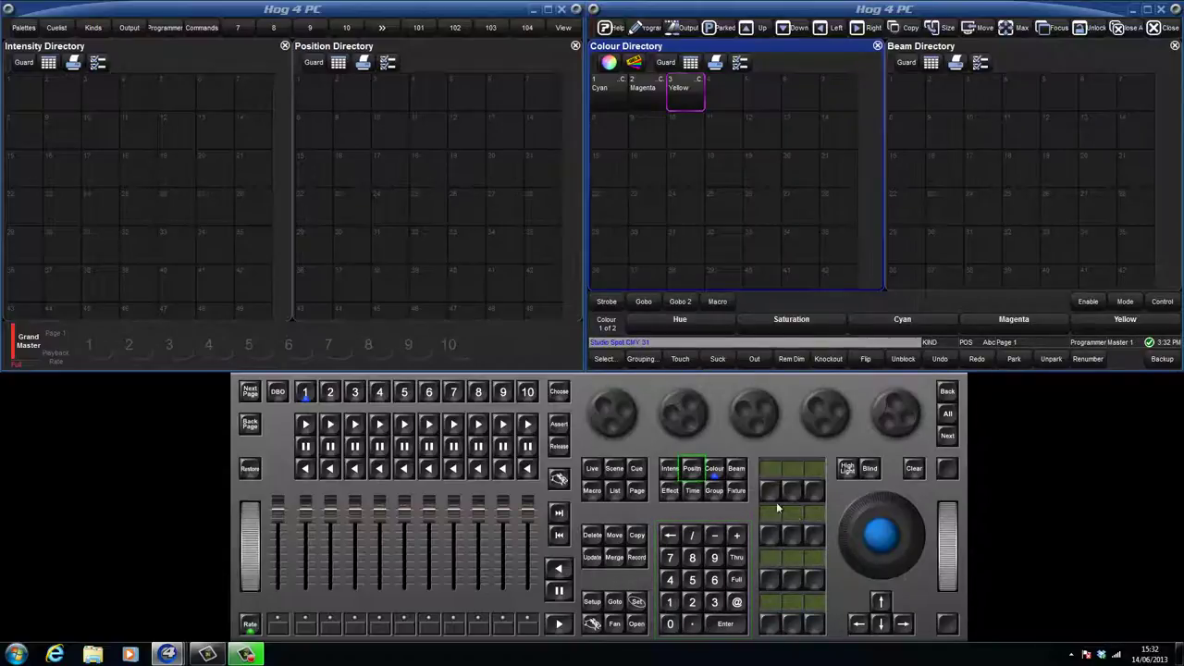
{"action": "left_click", "coordinate": [692, 468]}
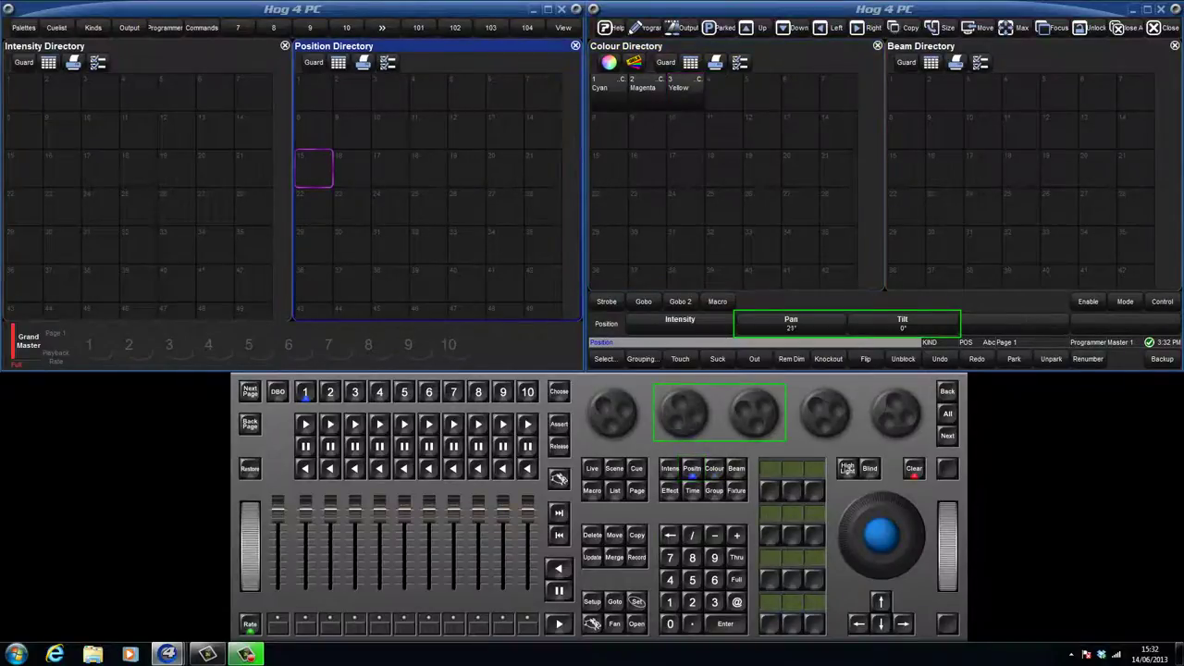
{"action": "left_click", "coordinate": [735, 468]}
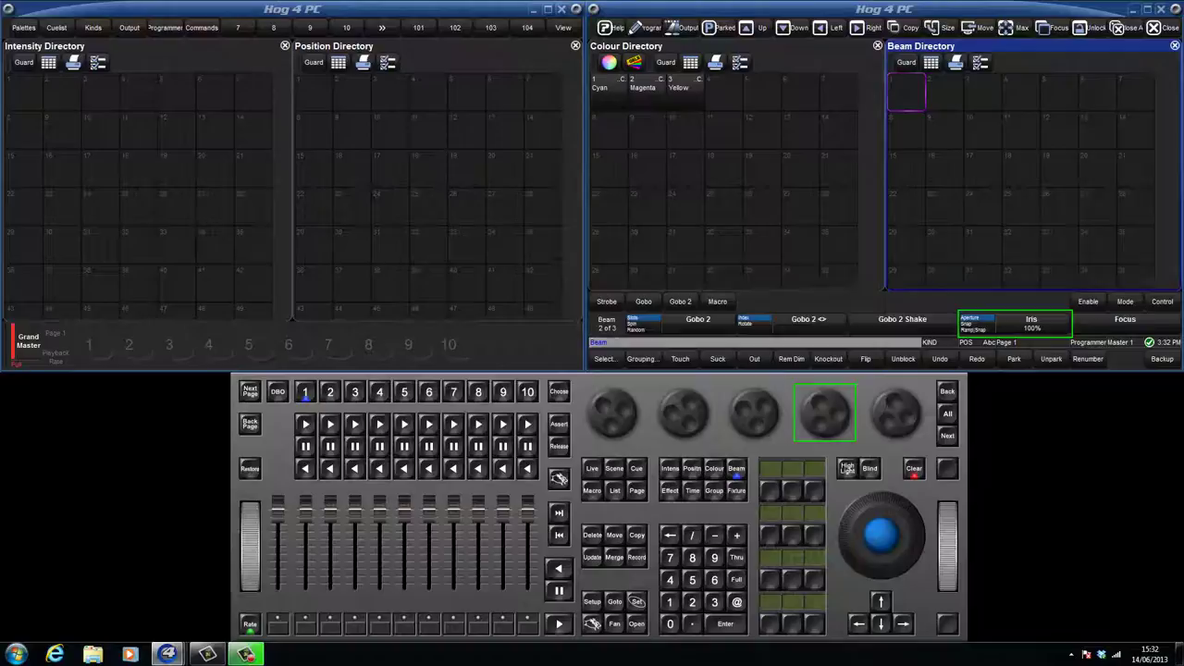
Record the Position and Beam values as position palette 1 using the kind mask, and clear the programmer.
{"action": "left_click", "coordinate": [636, 557]}
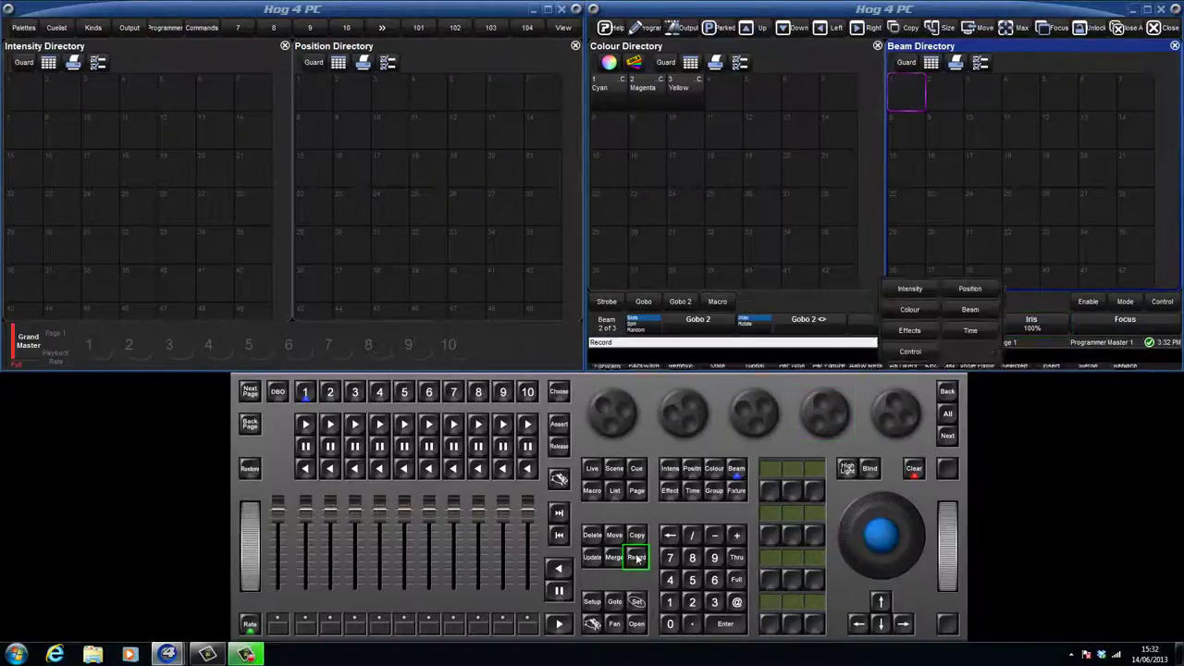
{"action": "left_click", "coordinate": [962, 273]}
{"action": "left_click", "coordinate": [963, 294]}
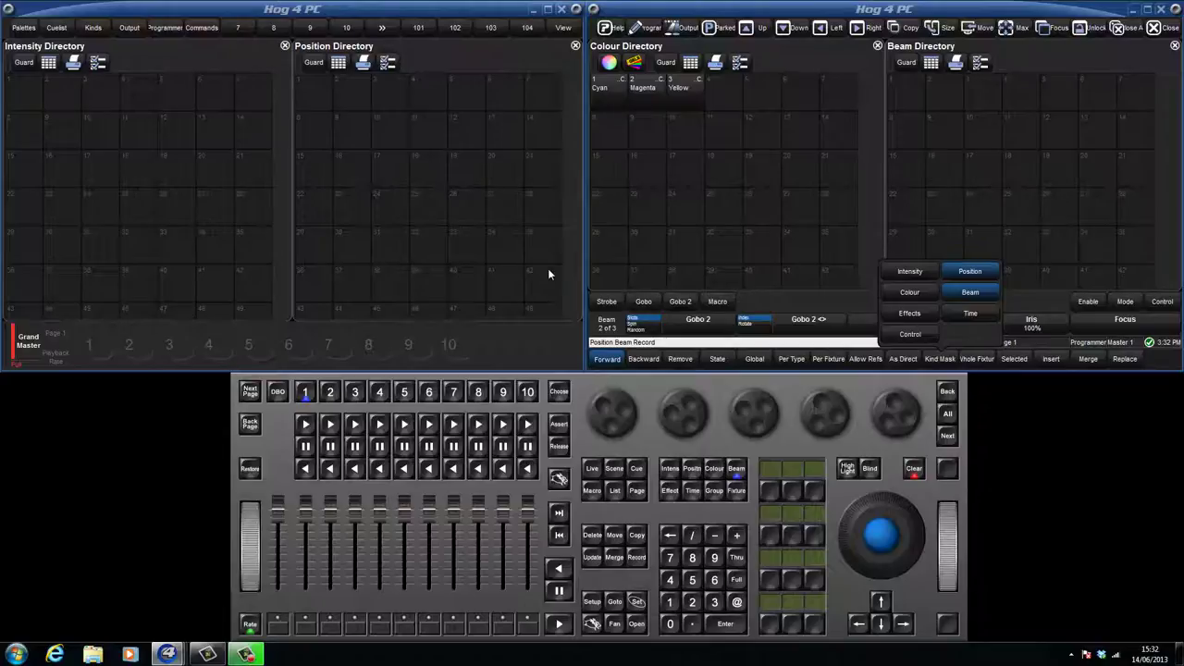
{"action": "left_click", "coordinate": [313, 94]}
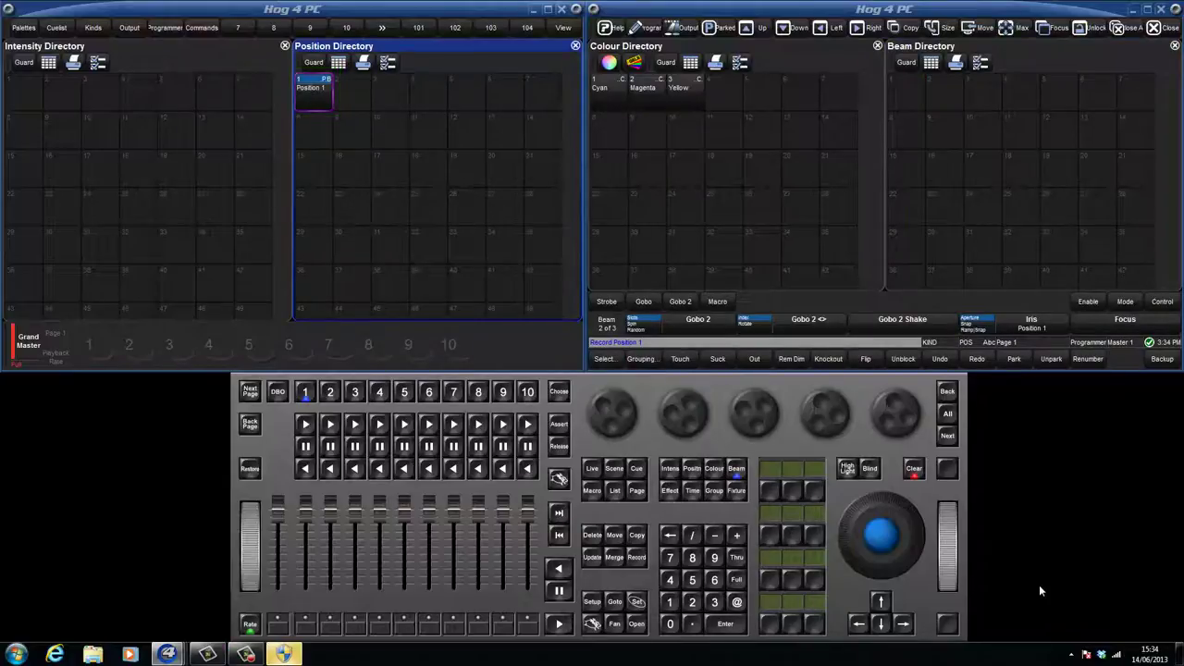
{"action": "left_click", "coordinate": [919, 470]}
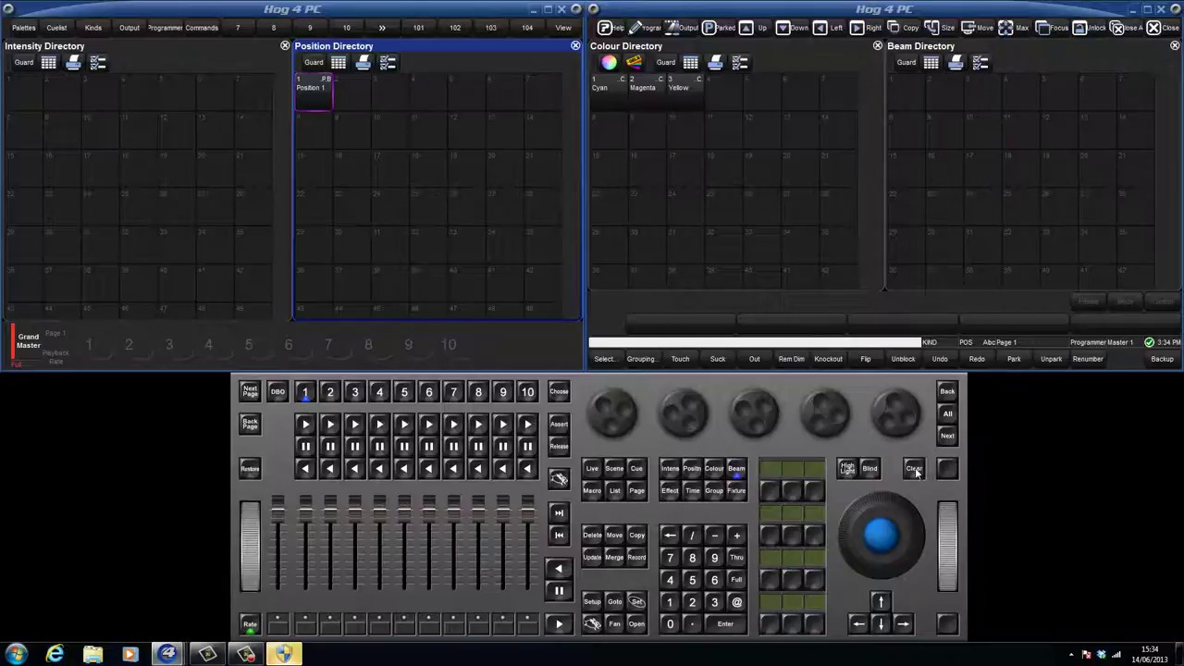
Record Studio Spot CMY fixtures 31 thru 33 as group 29 and name the group "Band".
{"action": "left_click", "coordinate": [711, 490]}
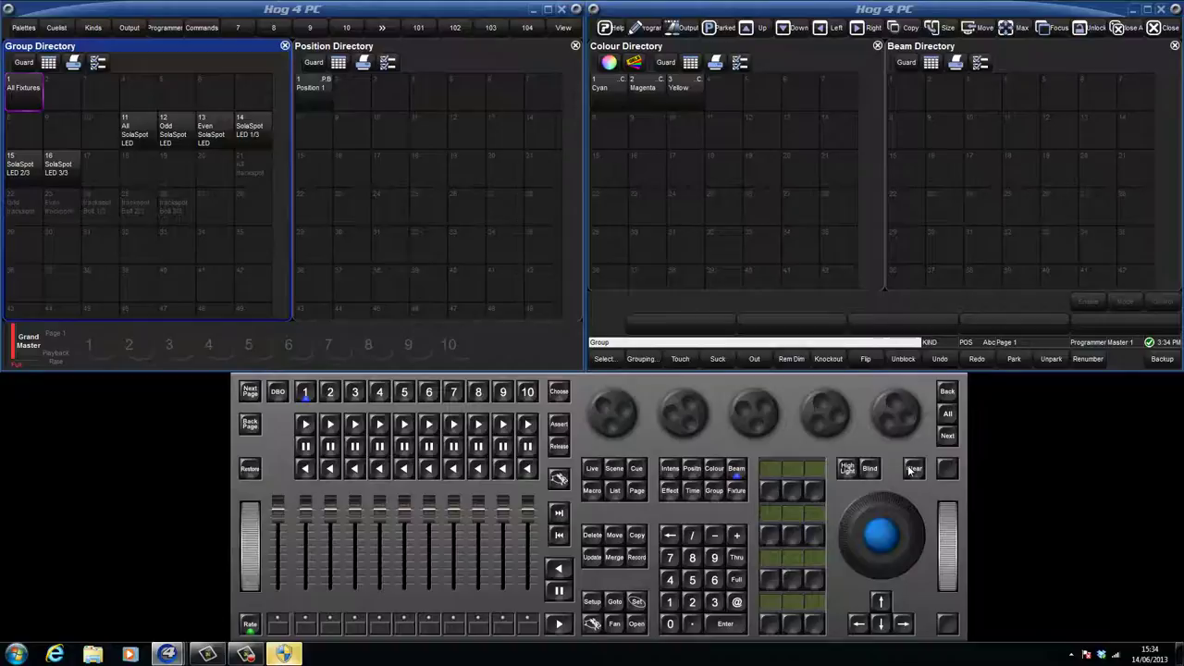
{"action": "left_click", "coordinate": [714, 602]}
{"action": "left_click", "coordinate": [670, 603]}
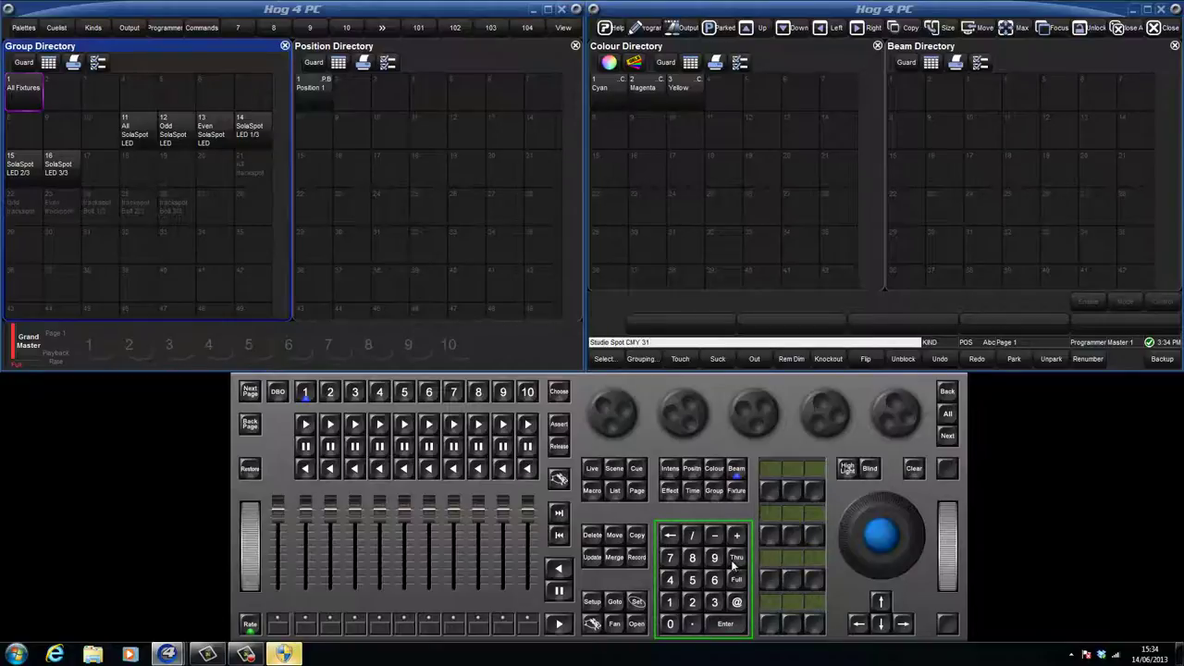
{"action": "left_click", "coordinate": [737, 558]}
{"action": "left_click", "coordinate": [714, 602]}
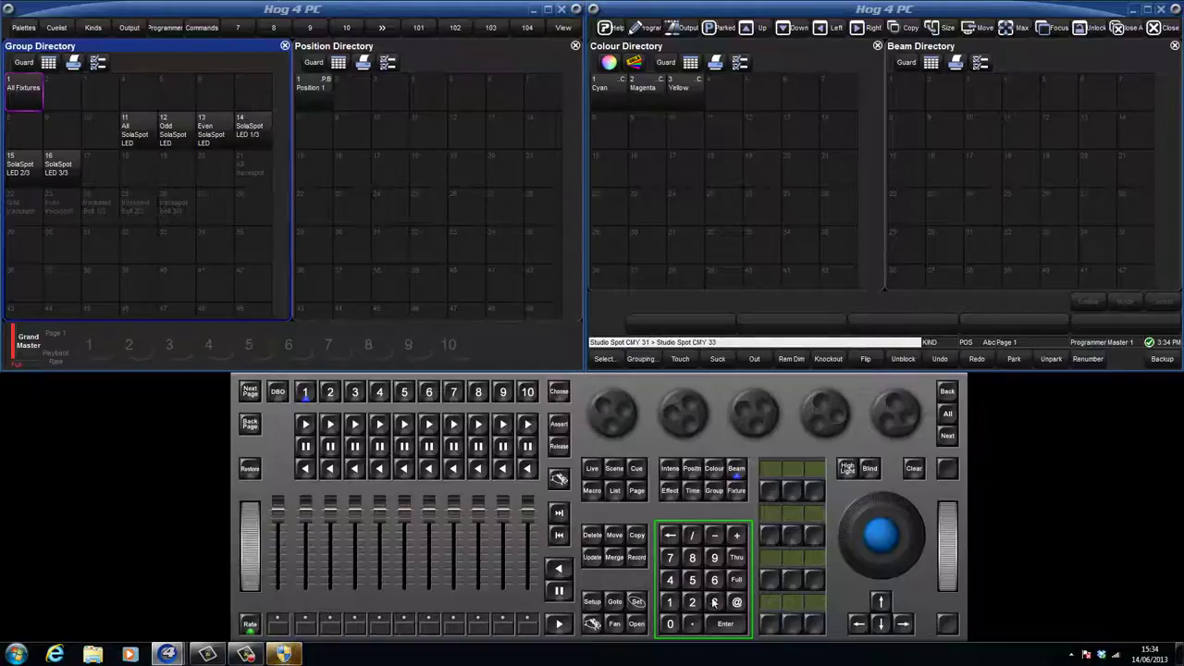
{"action": "left_click", "coordinate": [636, 557]}
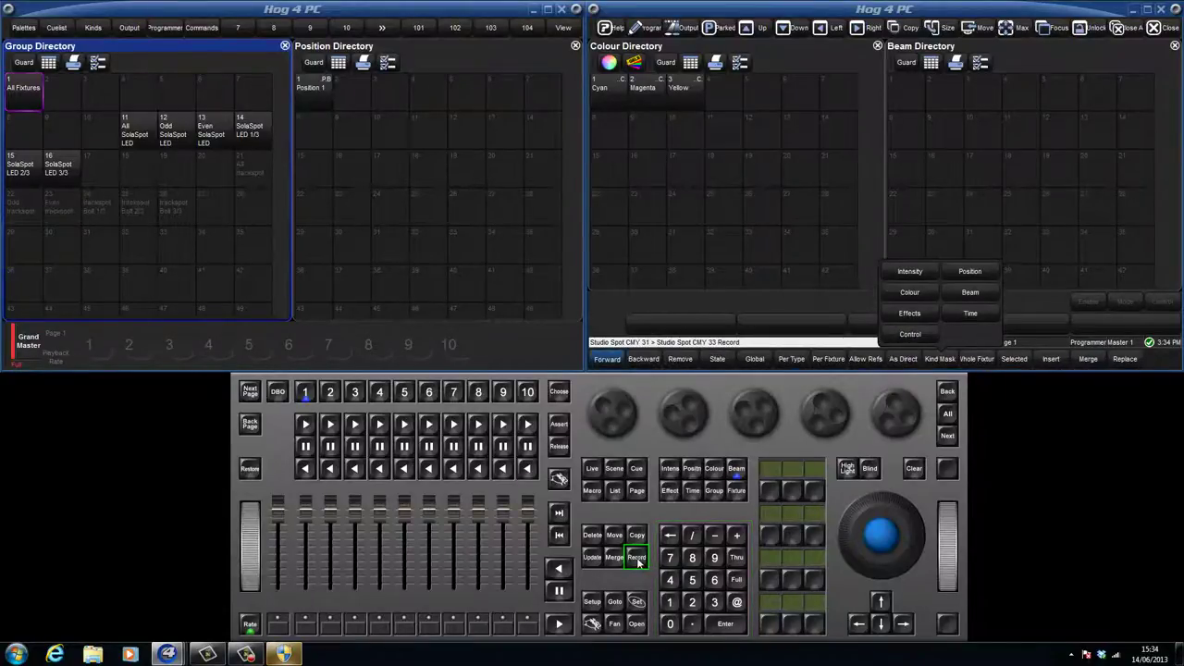
{"action": "left_click", "coordinate": [26, 251]}
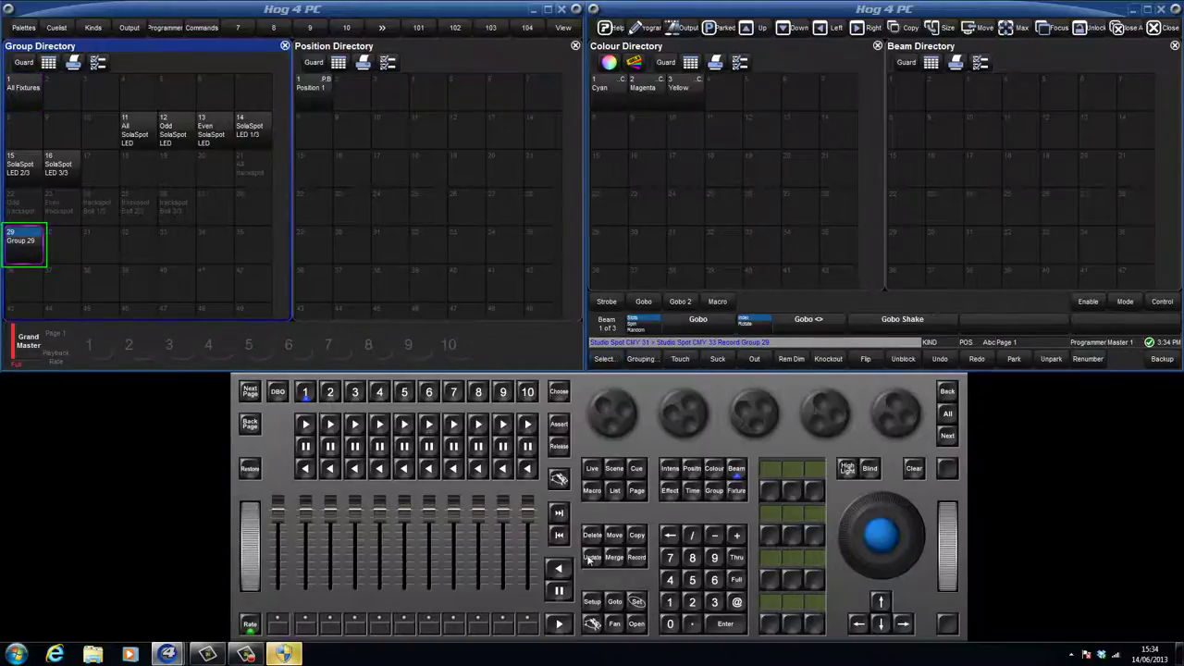
{"action": "left_click", "coordinate": [636, 603]}
{"action": "type", "text": "Band"}
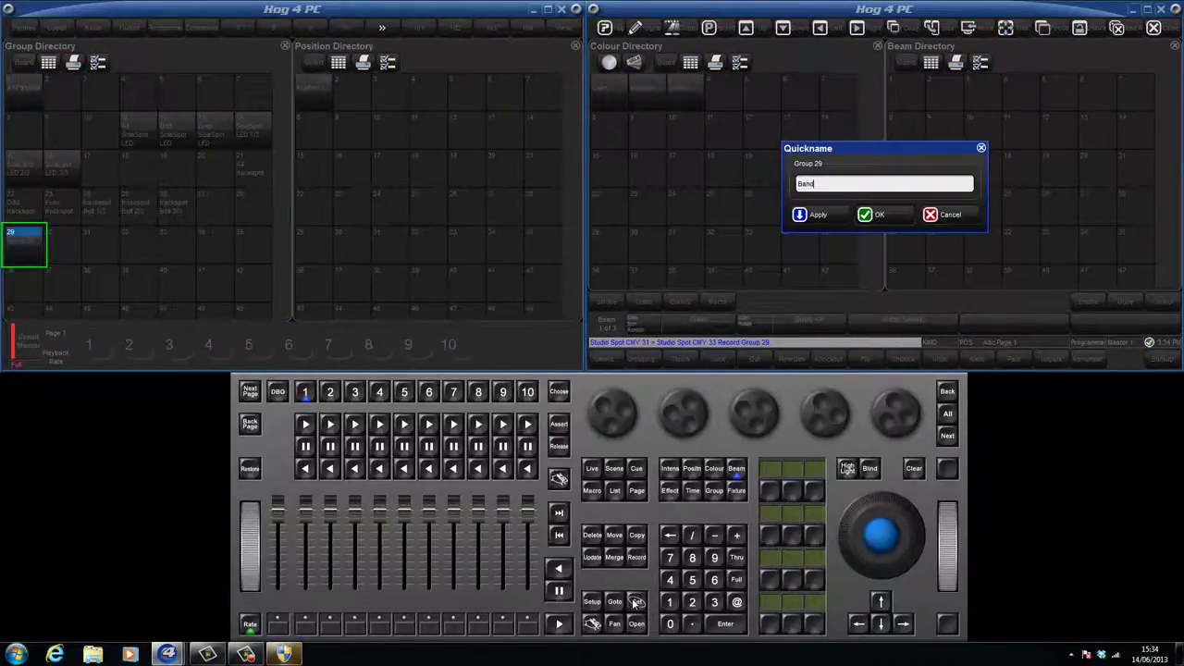
{"action": "key", "text": "Return"}
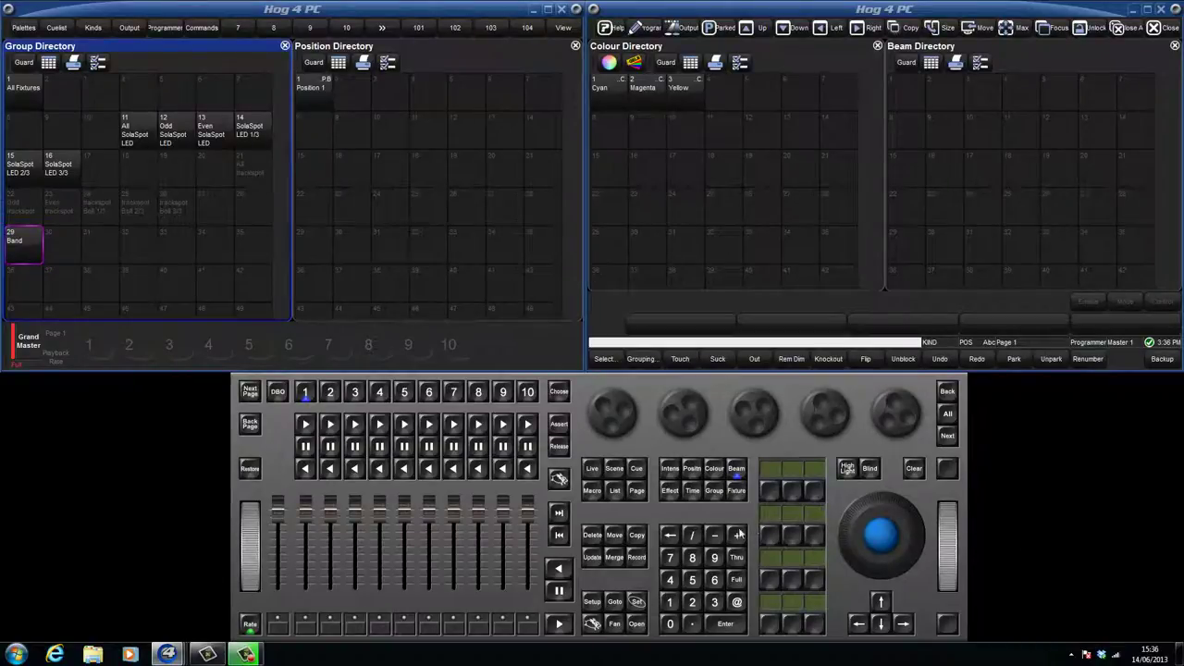
Start a recording to examine the Allow Refs and As Direct options, then cancel it.
{"action": "left_click", "coordinate": [635, 558]}
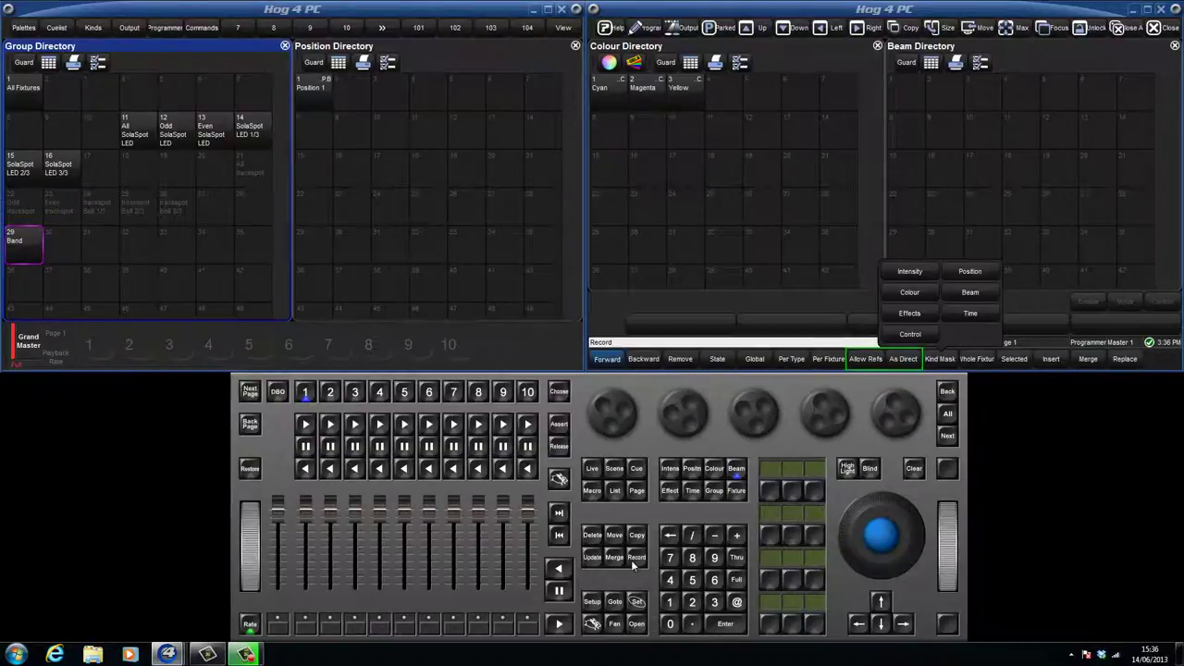
{"action": "left_click", "coordinate": [914, 469]}
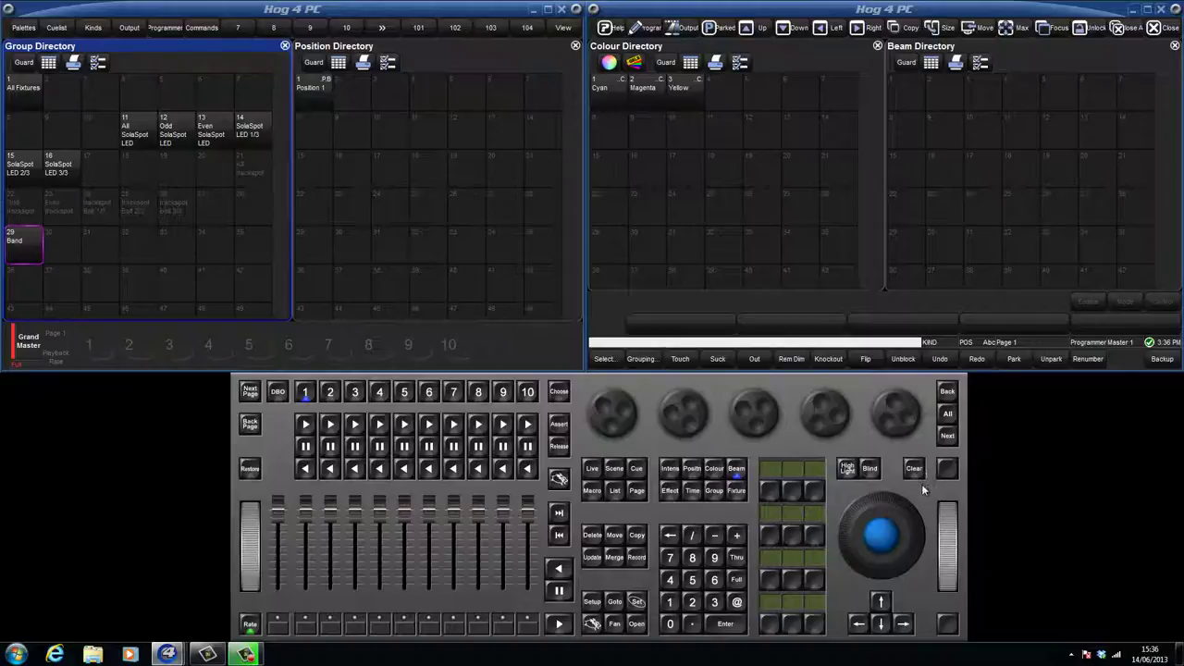
Aim Studio Spot CMY fixture 31 at about -26° pan and 78° tilt.
{"action": "left_click", "coordinate": [714, 602]}
{"action": "left_click", "coordinate": [670, 602]}
{"action": "left_click", "coordinate": [692, 468]}
{"action": "left_click", "coordinate": [874, 544]}
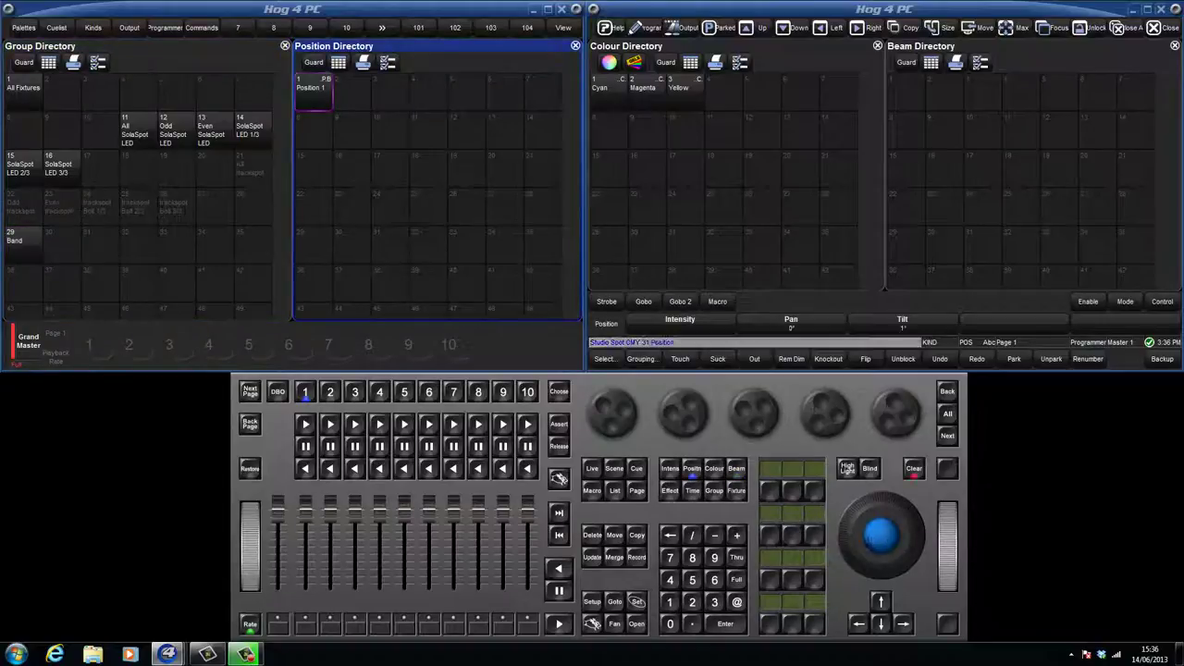
{"action": "right_click", "coordinate": [874, 544]}
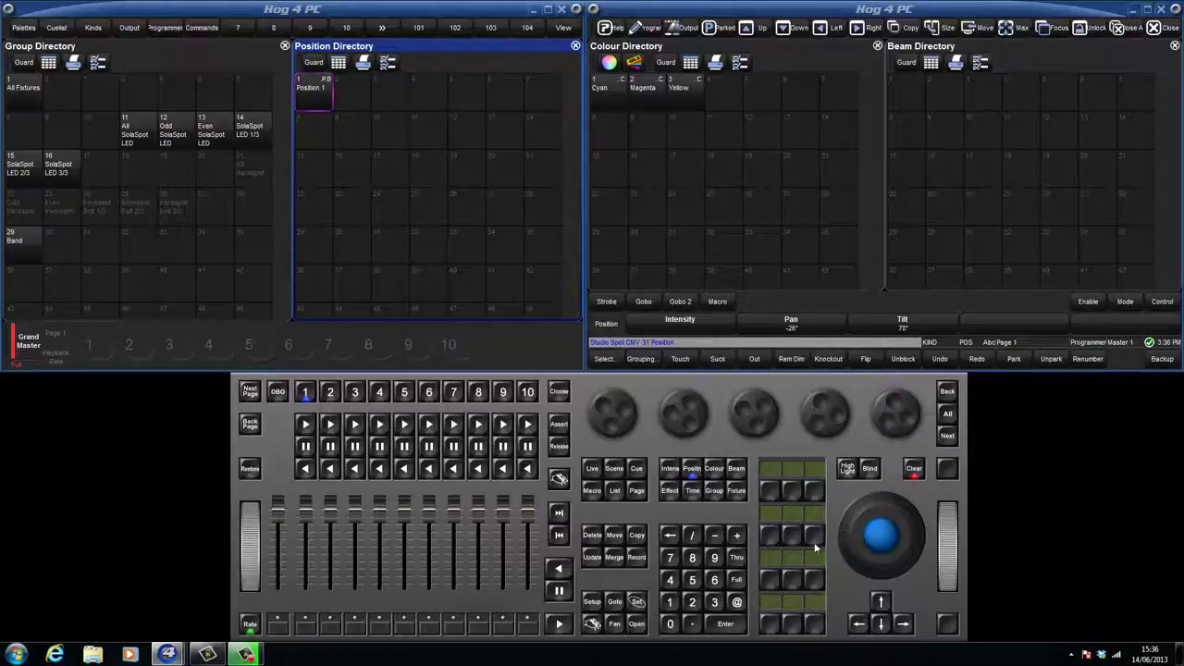
Record the fixture's position as position palette 2, name it "Drums" and clear the programmer.
{"action": "left_click", "coordinate": [636, 558]}
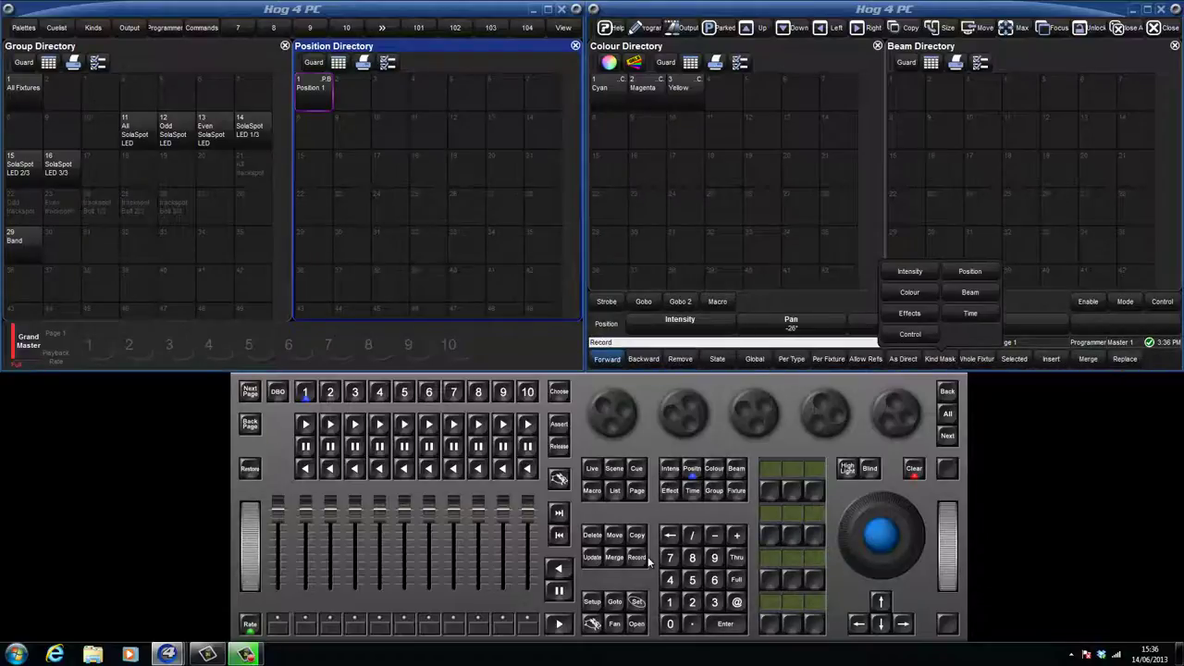
{"action": "left_click", "coordinate": [351, 92]}
{"action": "left_click", "coordinate": [637, 602]}
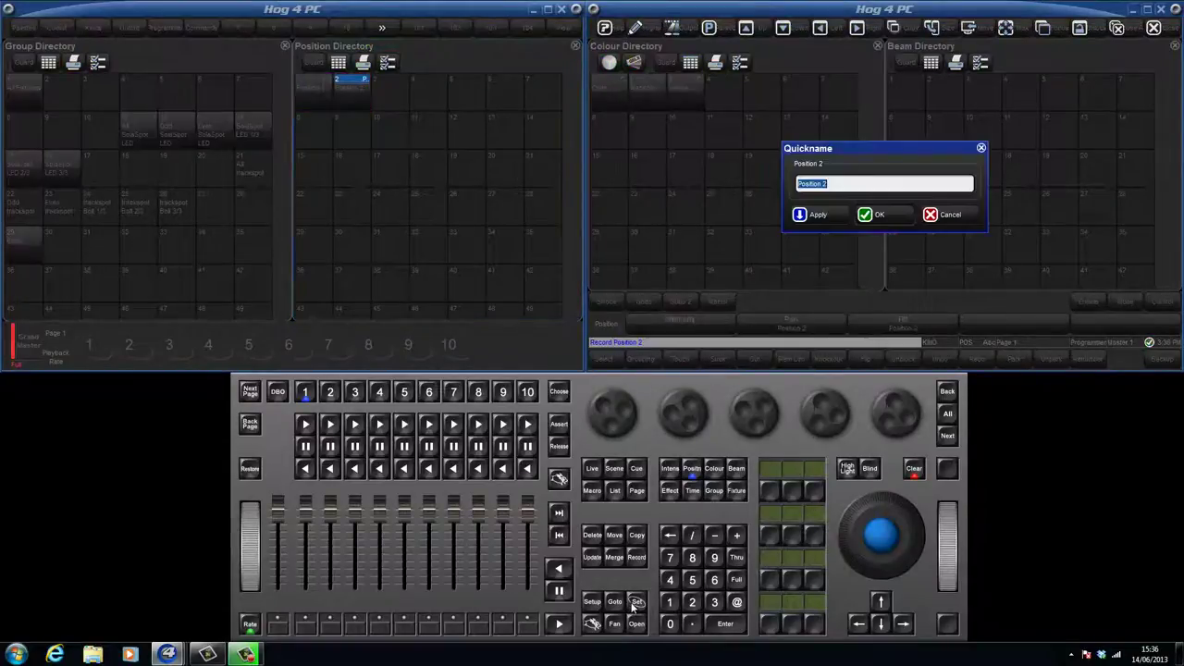
{"action": "type", "text": "Drums"}
{"action": "key", "text": "Return"}
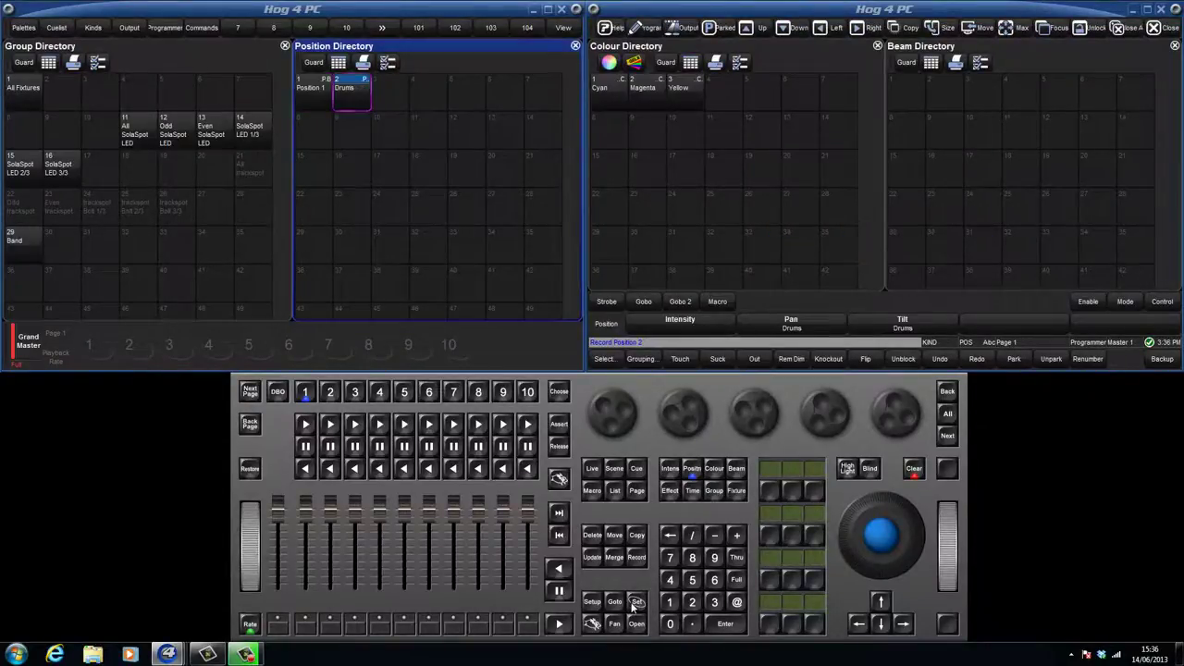
{"action": "left_click", "coordinate": [913, 469]}
Adjust the pan and tilt of Studio Spot CMY fixture 32, bringing the pan to about 6°.
{"action": "left_click", "coordinate": [714, 602]}
{"action": "left_click", "coordinate": [692, 603]}
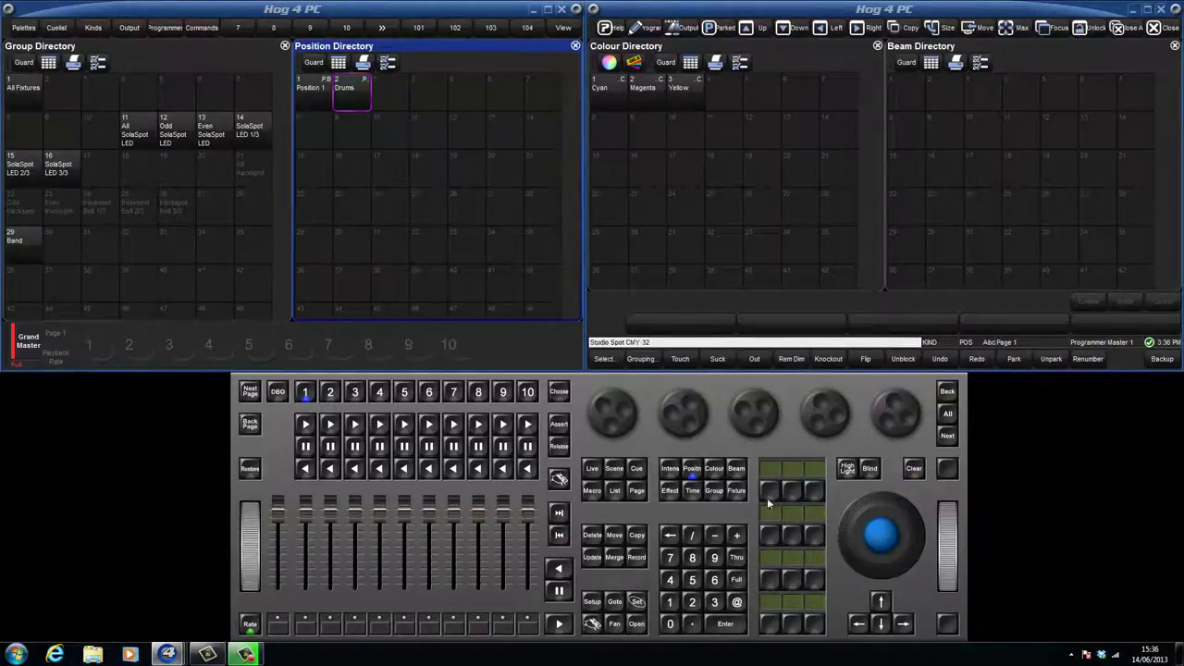
{"action": "left_click_drag", "start_coordinate": [883, 546], "coordinate": [885, 549]}
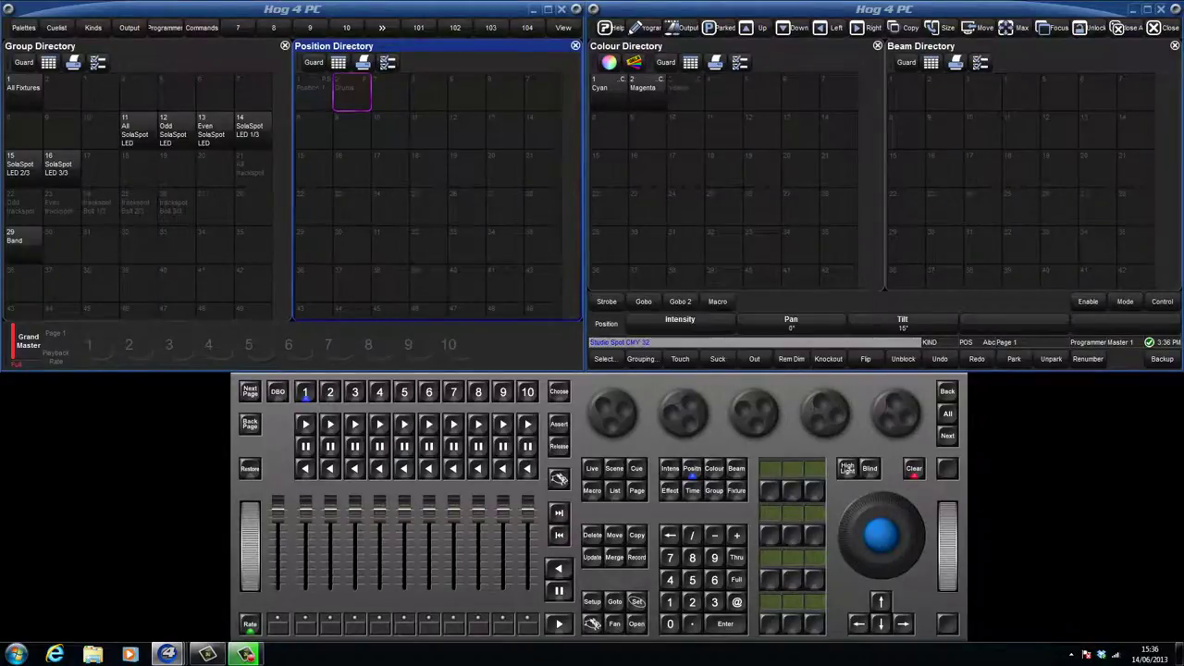
Record the position of fixture 32 as position palette 3, name it "Keys" and clear the programmer.
{"action": "left_click", "coordinate": [636, 557]}
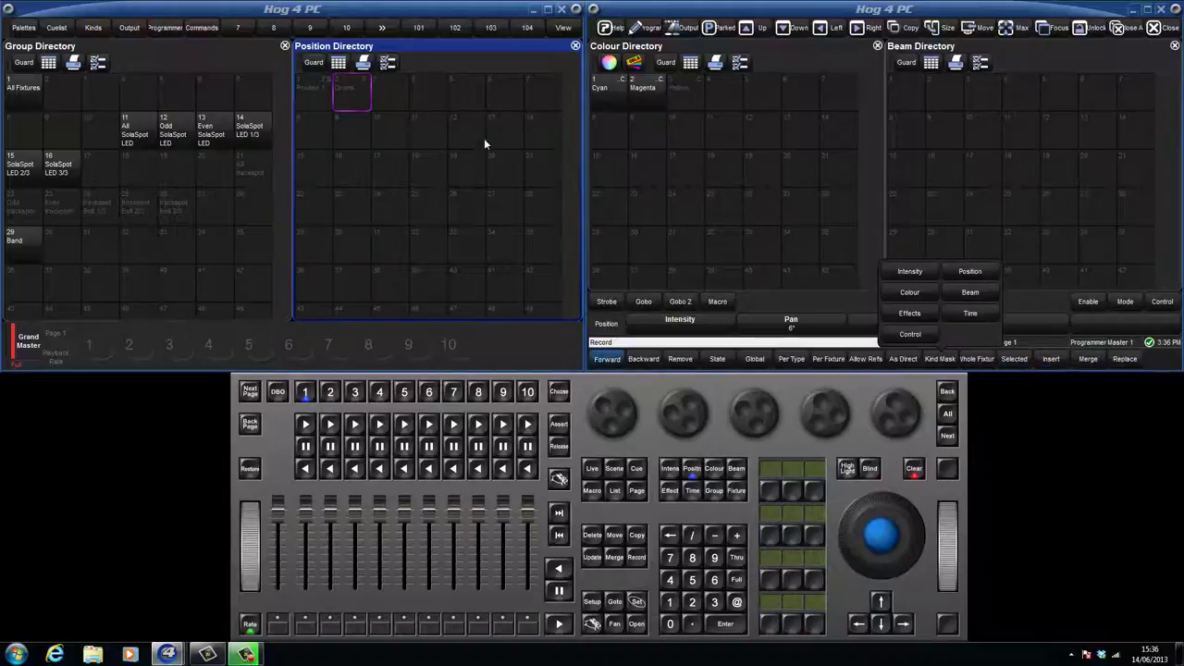
{"action": "left_click", "coordinate": [399, 91]}
{"action": "left_click", "coordinate": [636, 603]}
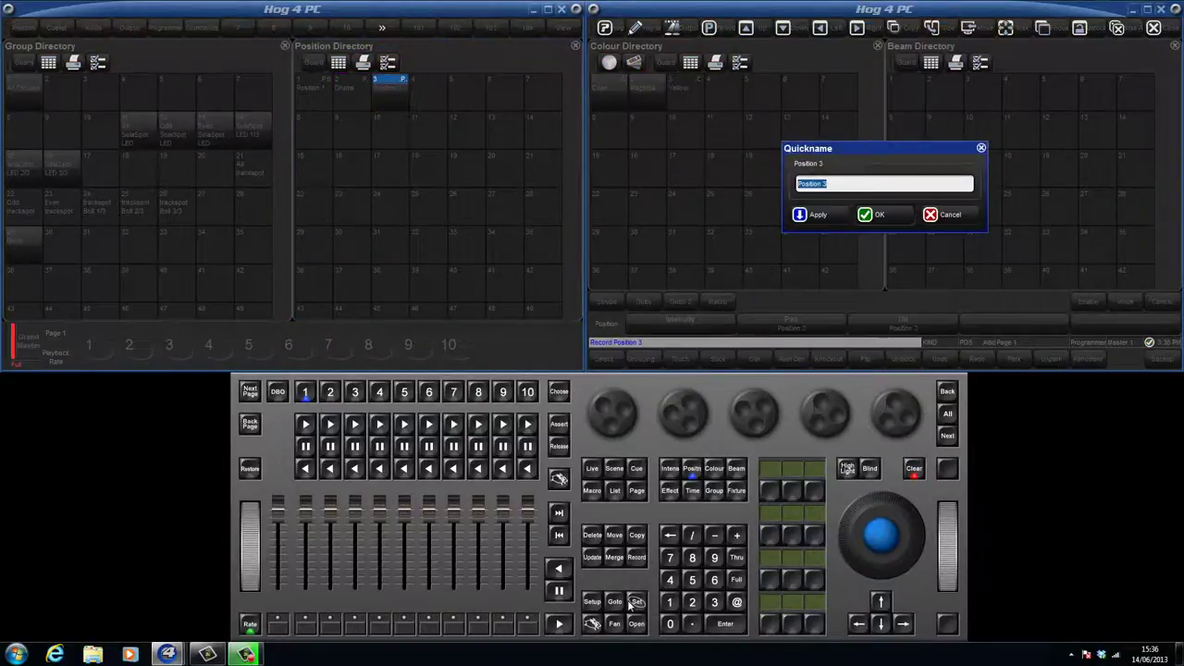
{"action": "type", "text": "Keys"}
{"action": "key", "text": "Return"}
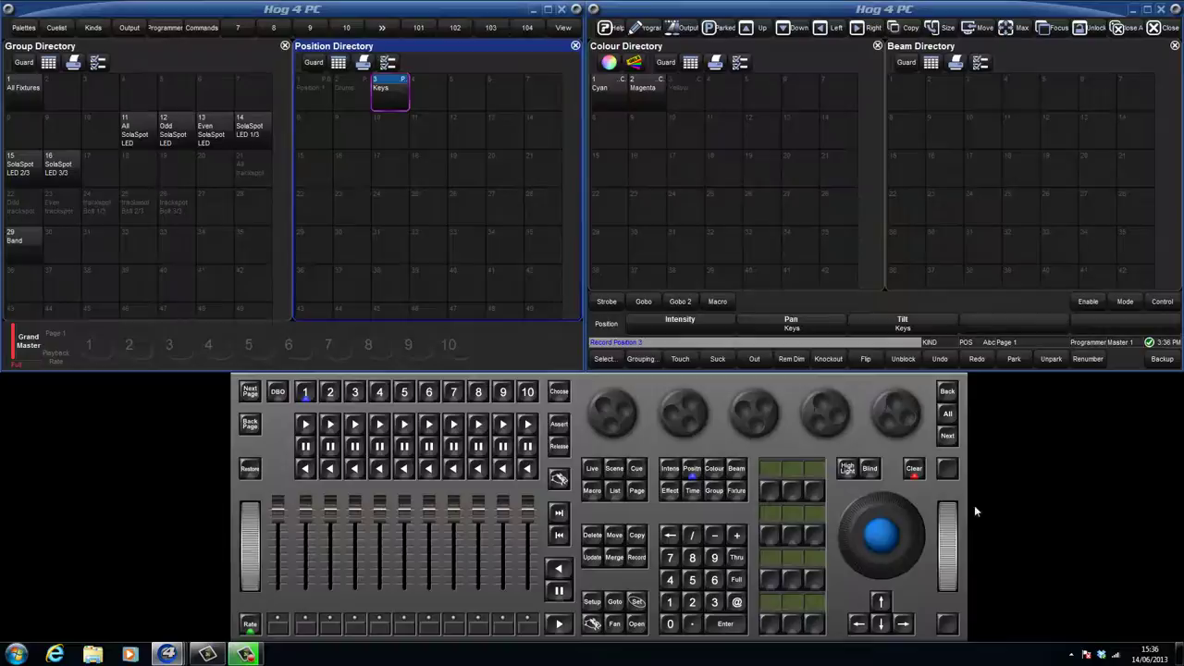
{"action": "left_click", "coordinate": [914, 468]}
Aim Studio Spot CMY fixture 33 at about 11° pan and 42° tilt, record it as position palette 4 named "Guitar" and clear the programmer.
{"action": "left_click", "coordinate": [714, 602]}
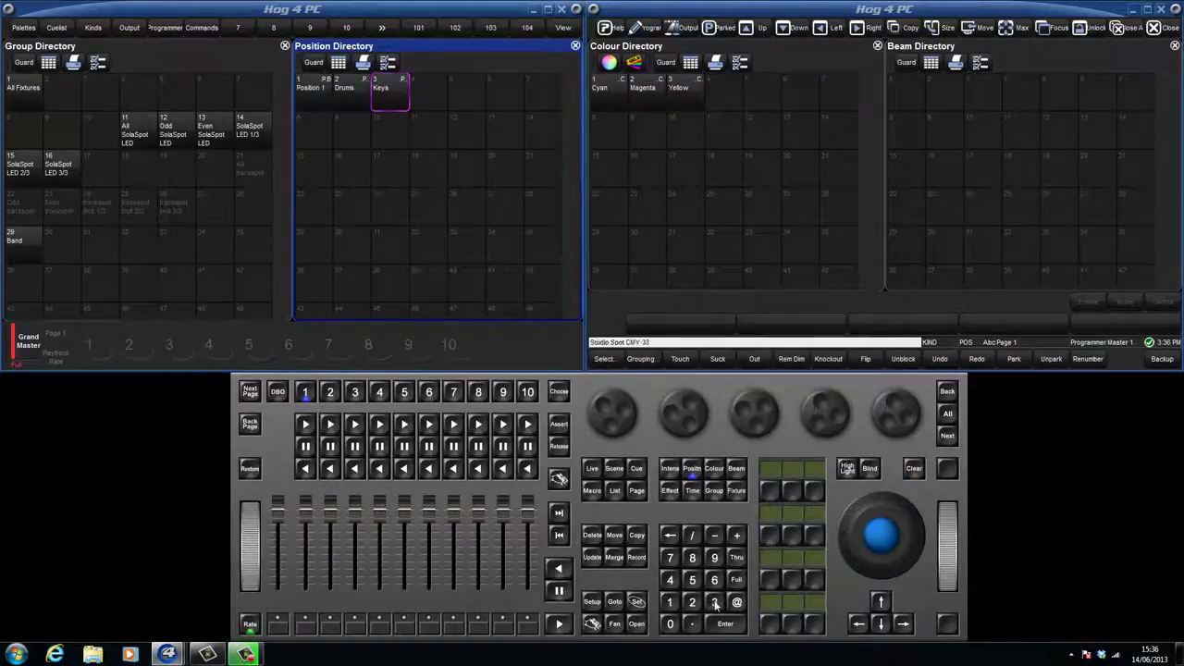
{"action": "key", "text": "Return"}
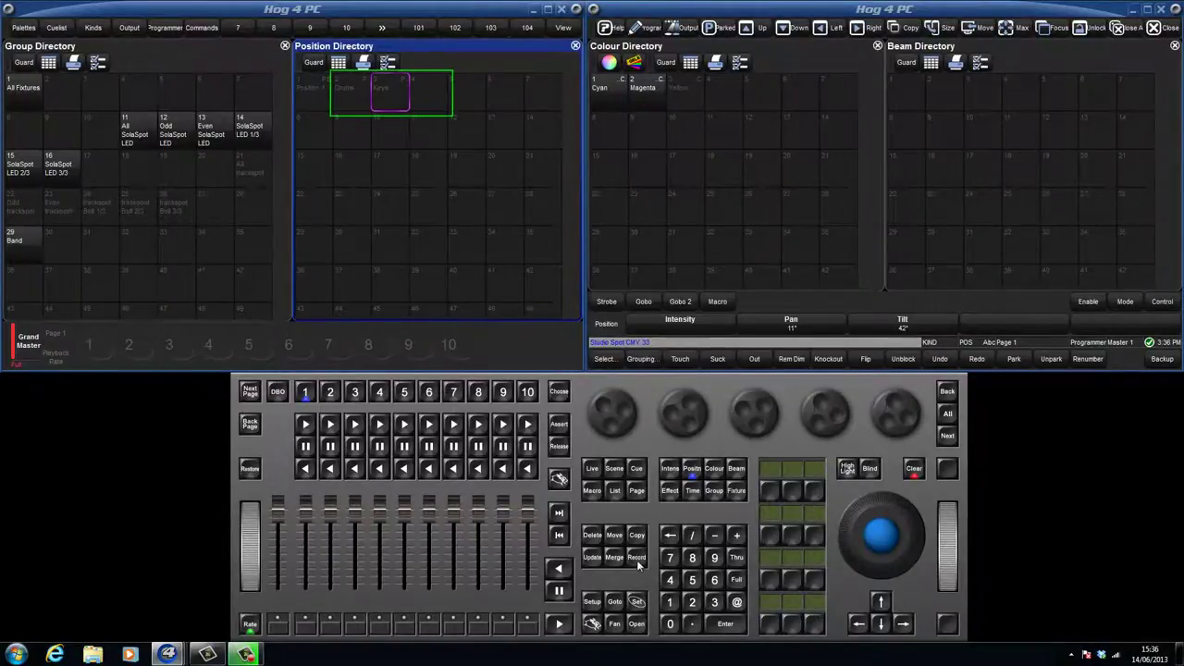
{"action": "left_click", "coordinate": [636, 557]}
{"action": "left_click", "coordinate": [431, 87]}
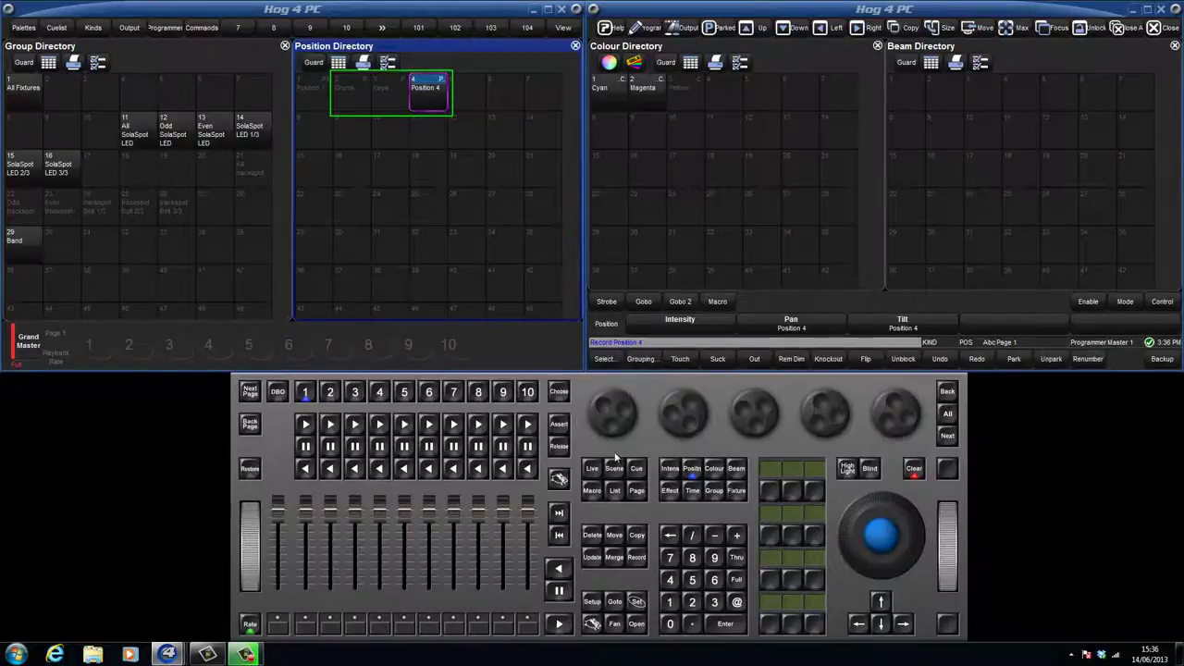
{"action": "left_click", "coordinate": [637, 601]}
{"action": "type", "text": "Gu"}
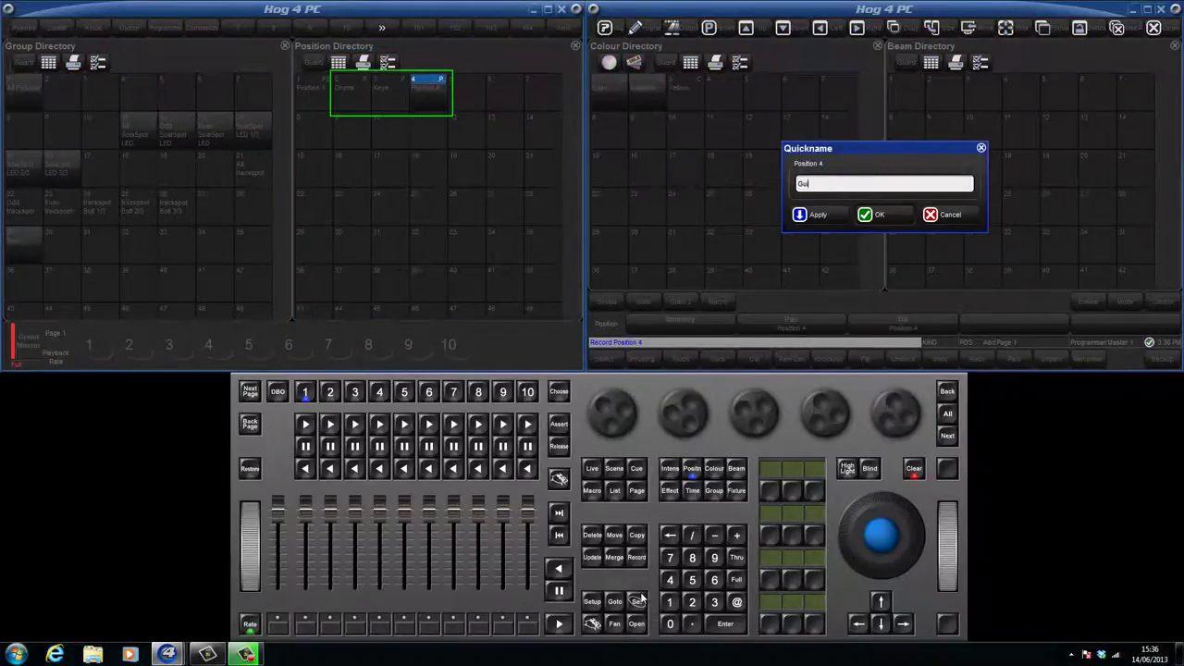
{"action": "type", "text": "itar"}
{"action": "key", "text": "Return"}
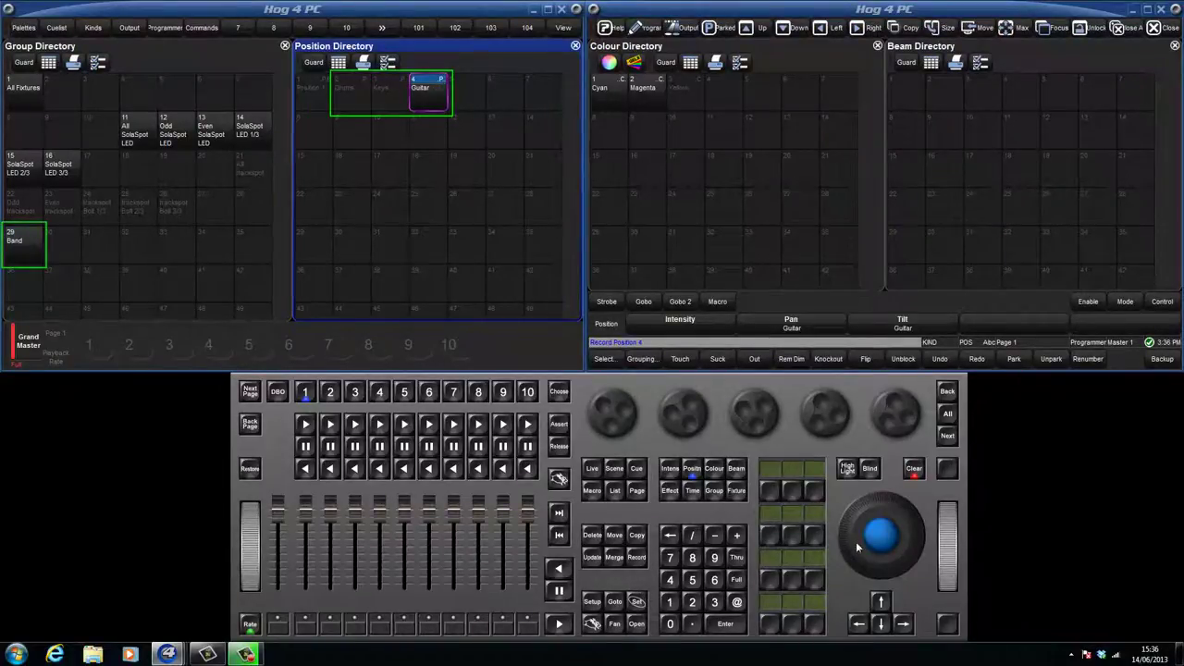
{"action": "left_click", "coordinate": [913, 470]}
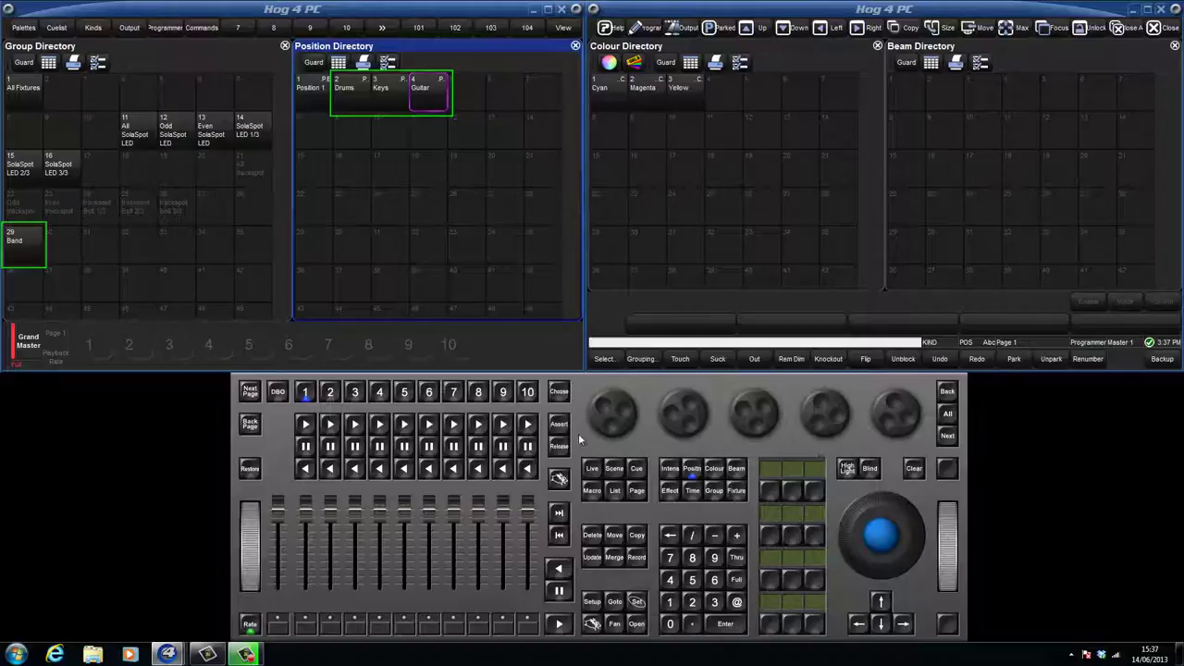
Apply the Drums, Keys and Guitar position palettes to the Band group.
{"action": "left_click", "coordinate": [37, 245]}
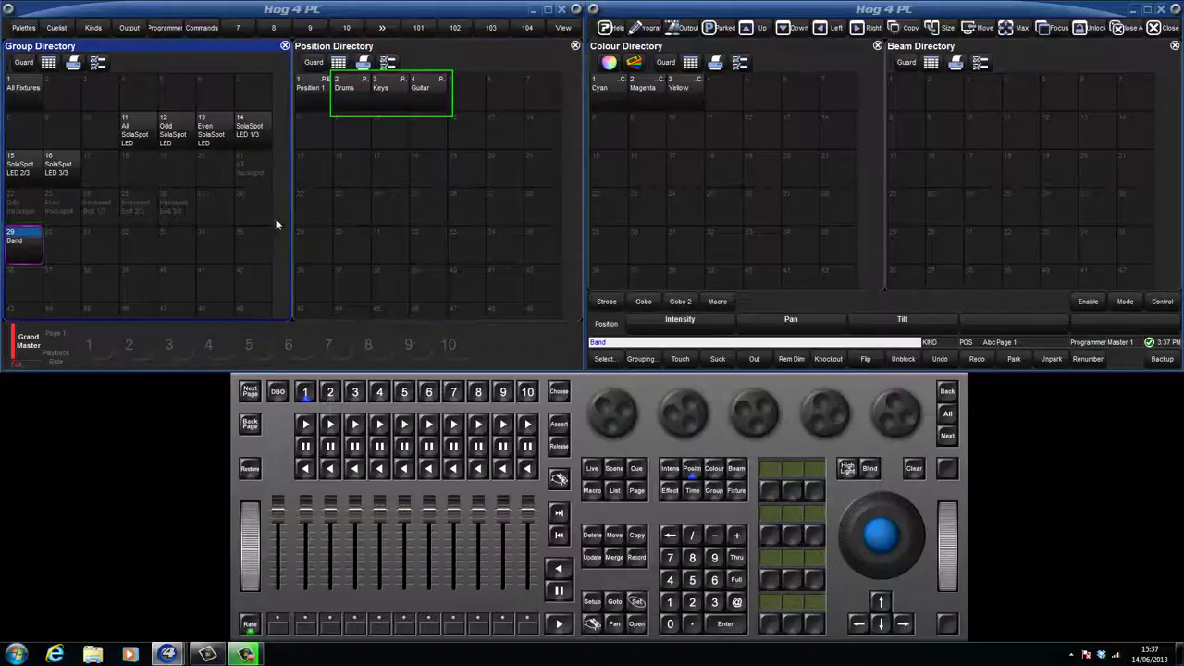
{"action": "left_click", "coordinate": [344, 89]}
{"action": "left_click", "coordinate": [380, 89]}
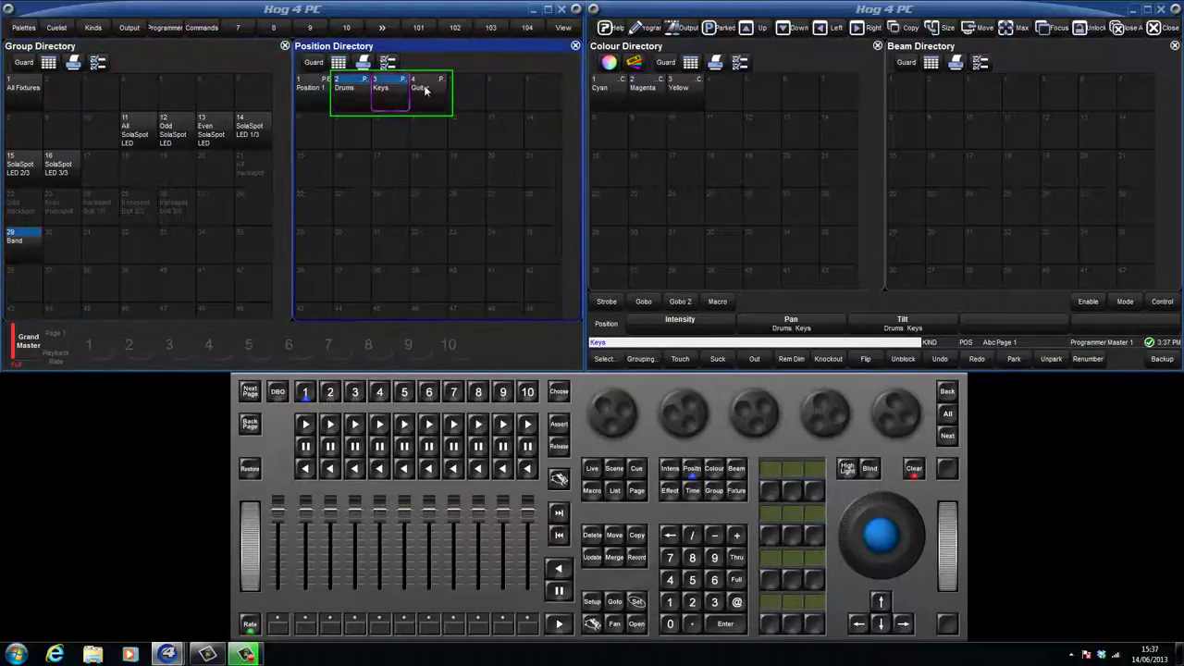
{"action": "left_click", "coordinate": [424, 89]}
Record the combined positions with Allow Refs as position palette 5, name it "Band" and clear the programmer.
{"action": "left_click", "coordinate": [636, 558]}
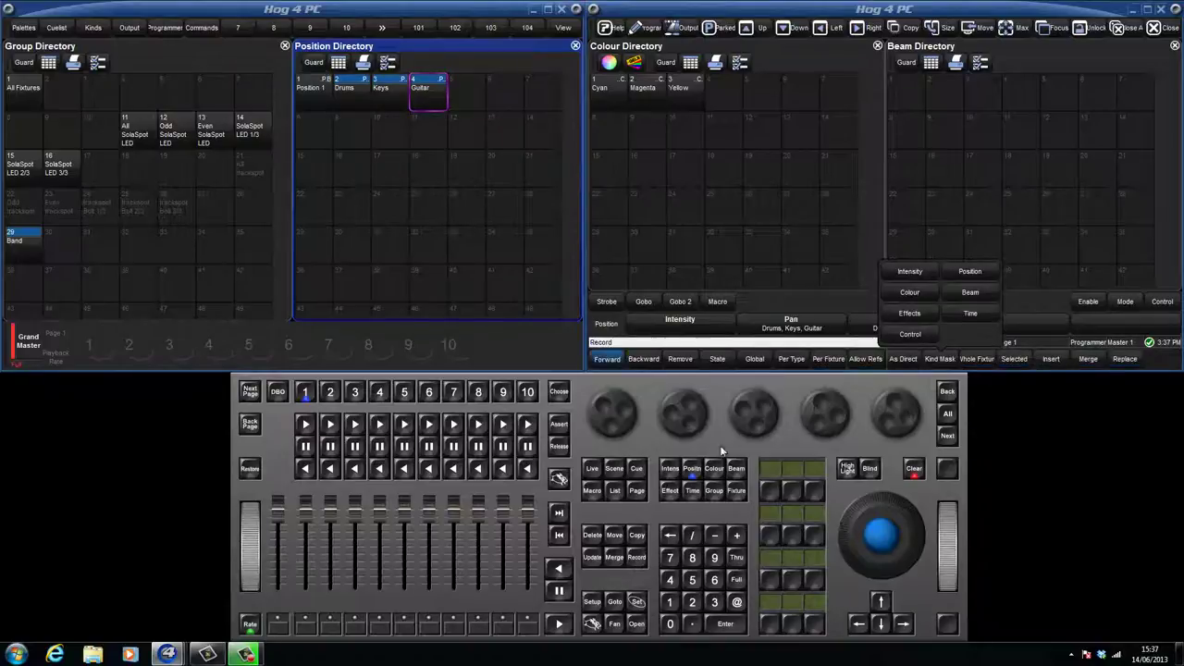
{"action": "left_click", "coordinate": [860, 358]}
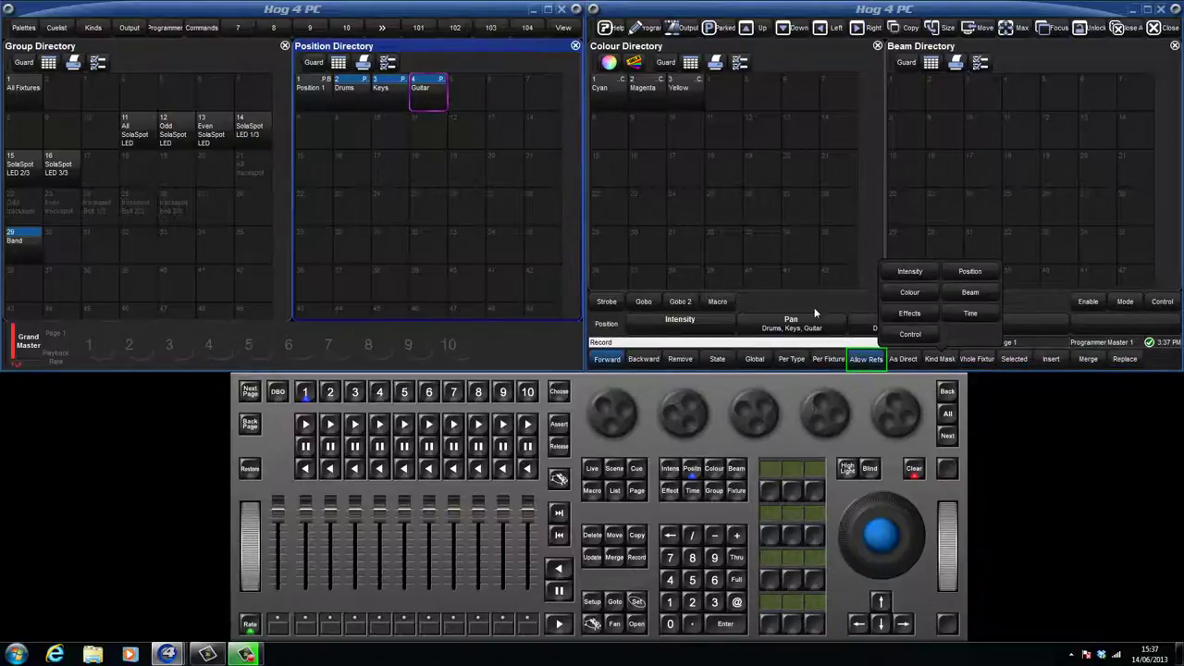
{"action": "left_click", "coordinate": [472, 92]}
{"action": "left_click", "coordinate": [636, 602]}
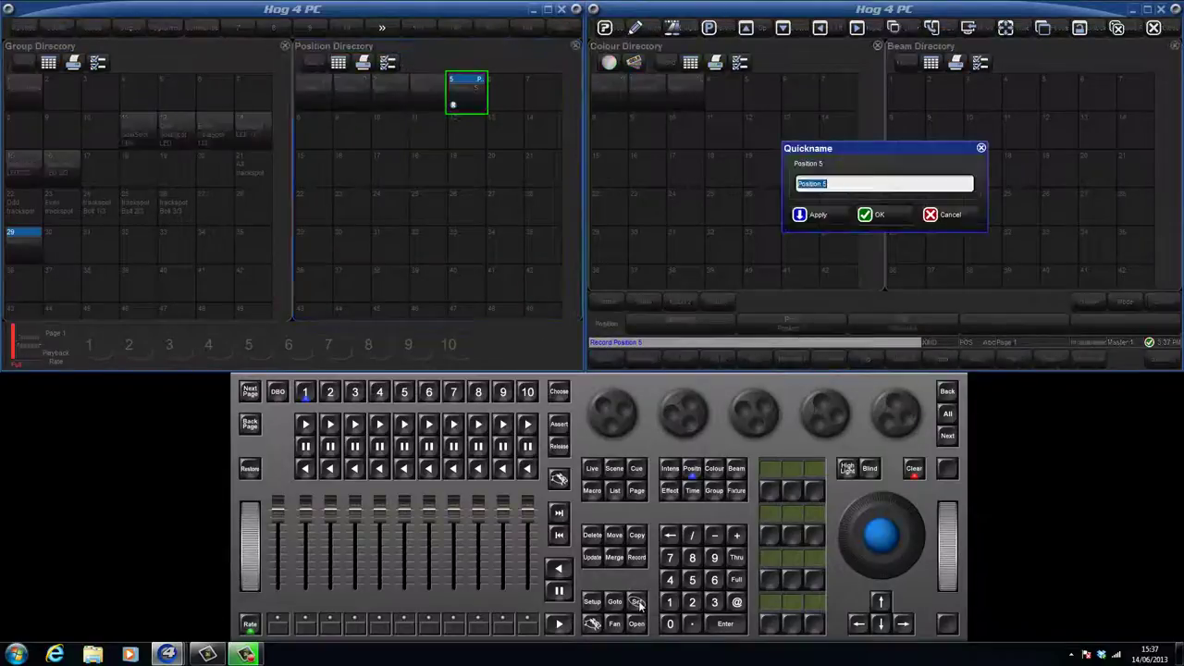
{"action": "type", "text": "Band"}
{"action": "key", "text": "Return"}
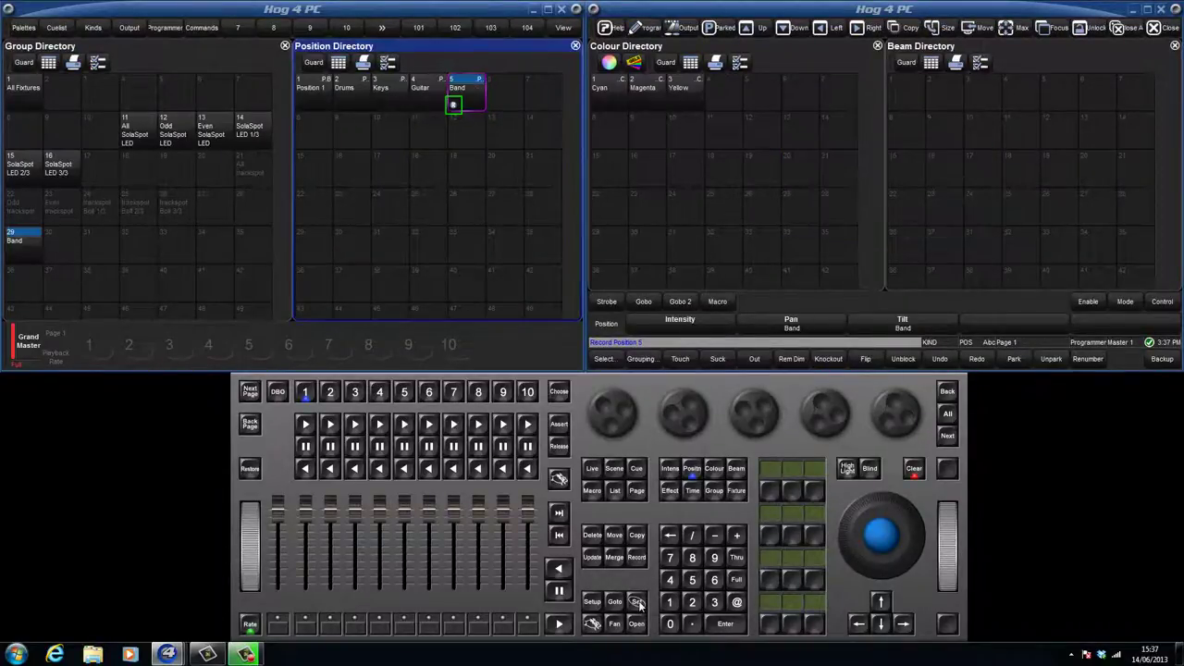
{"action": "left_click", "coordinate": [914, 469]}
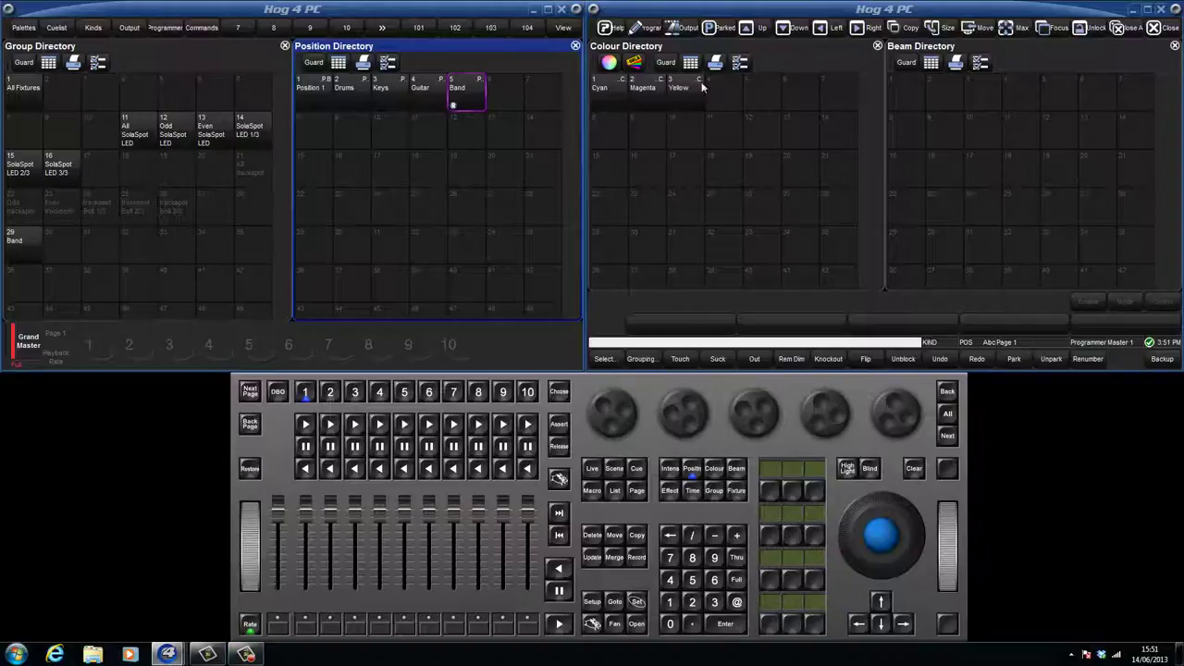
Open the programmer view and start a recording to examine the As Direct option, then cancel the recording.
{"action": "left_click", "coordinate": [652, 28]}
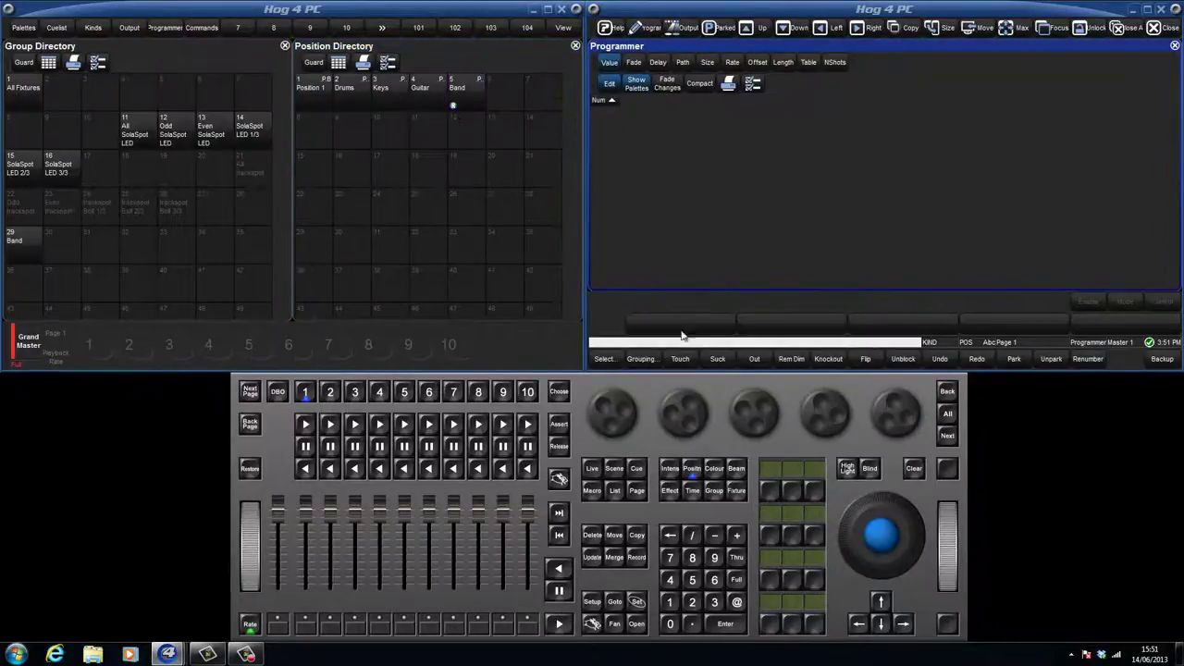
{"action": "left_click", "coordinate": [637, 558]}
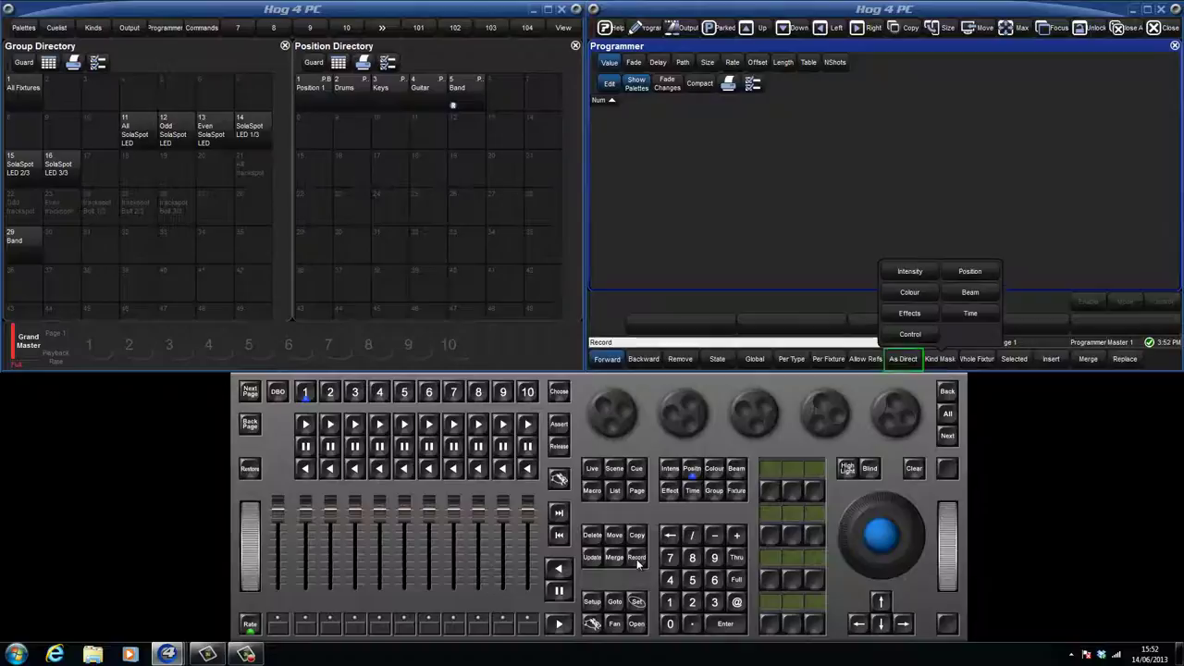
{"action": "left_click", "coordinate": [915, 471]}
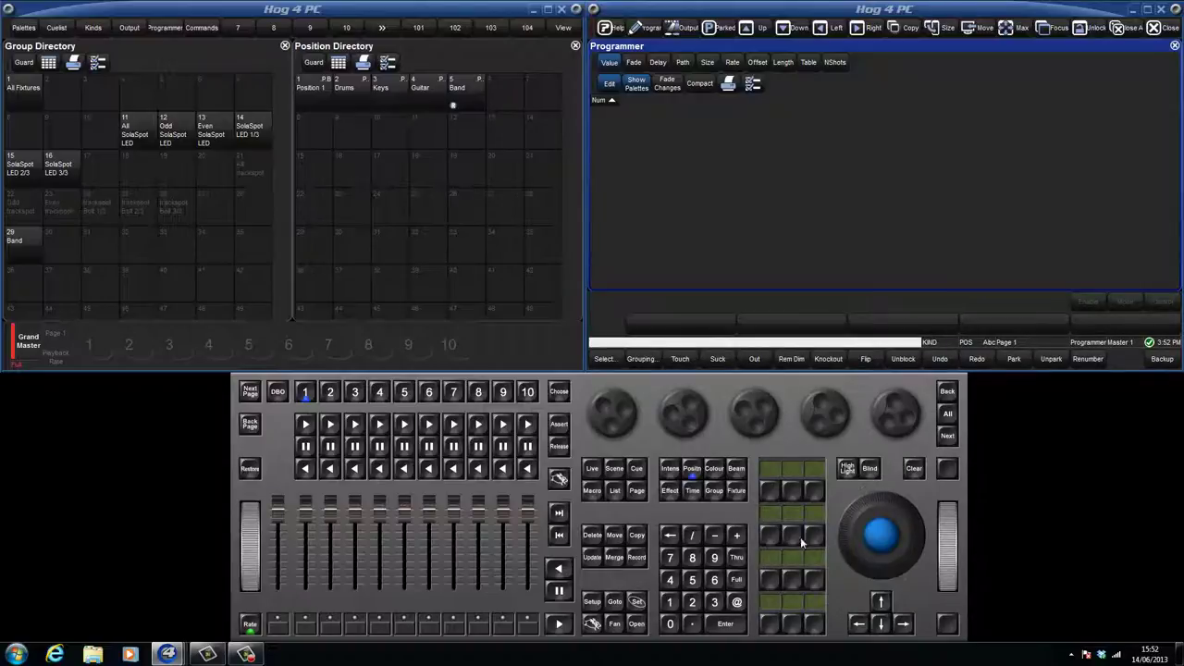
Apply the Drums palette to fixture 31 as a reference to examine its programmer entry, then clear the programmer.
{"action": "left_click", "coordinate": [716, 602]}
{"action": "left_click", "coordinate": [671, 602]}
{"action": "left_click", "coordinate": [348, 102]}
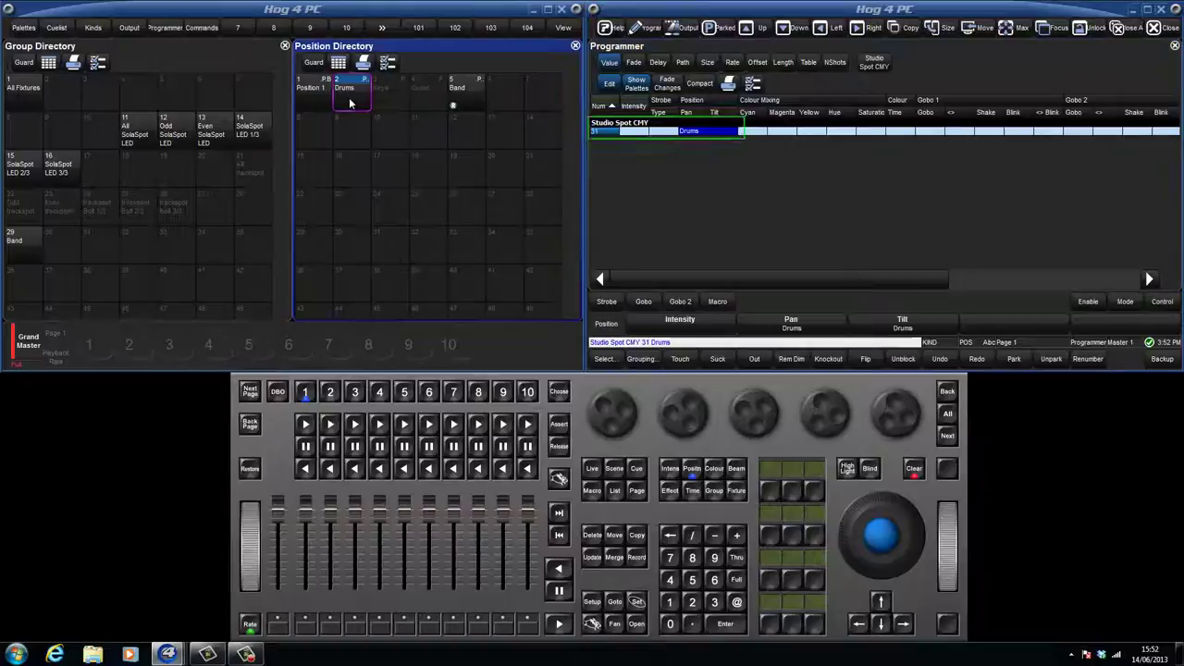
{"action": "left_click", "coordinate": [914, 470]}
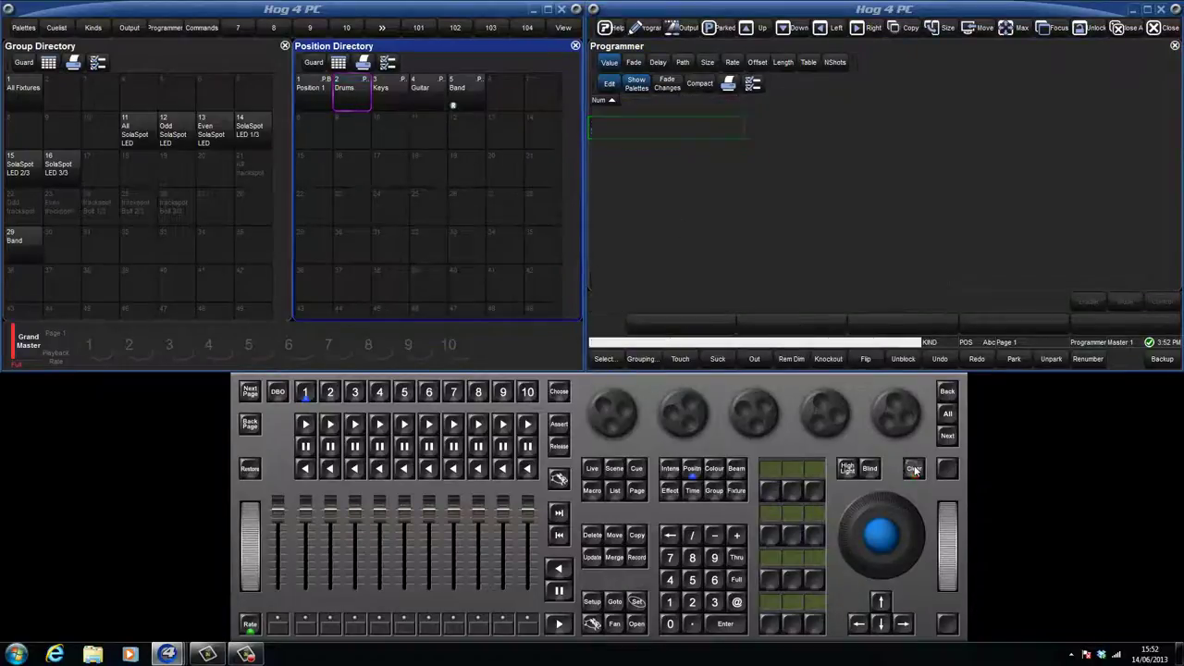
Apply the Drums palette to fixture 31 with @ to examine its direct pan and tilt values, then clear the programmer.
{"action": "left_click", "coordinate": [714, 602]}
{"action": "left_click", "coordinate": [670, 602]}
{"action": "left_click", "coordinate": [736, 603]}
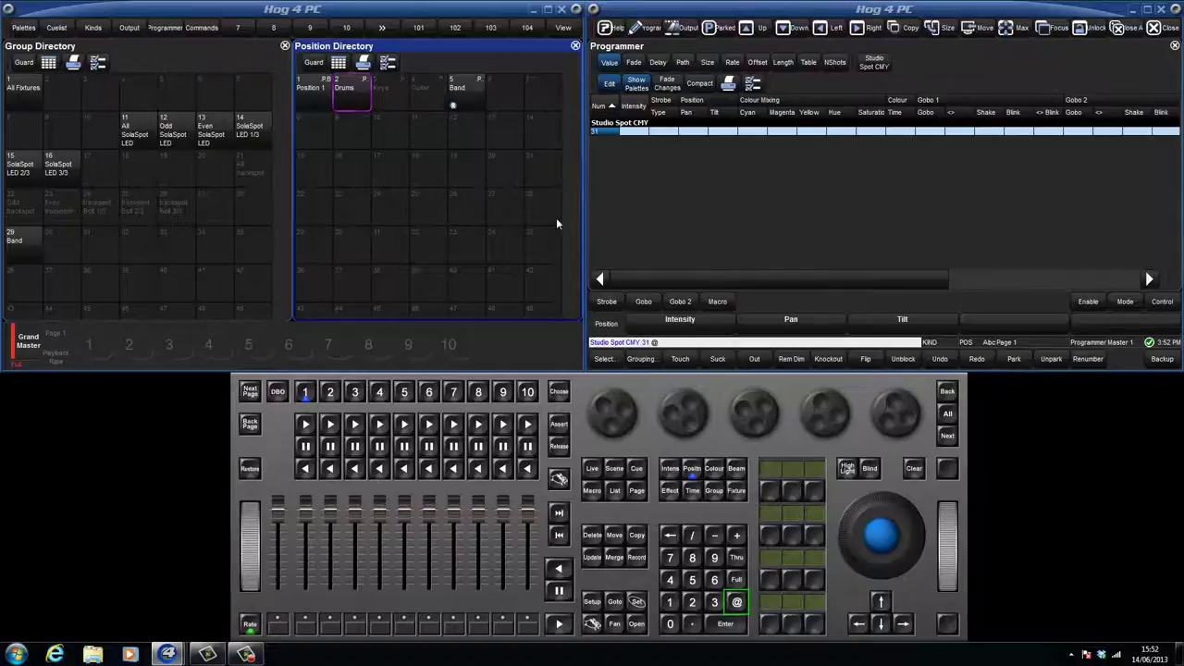
{"action": "left_click", "coordinate": [350, 102]}
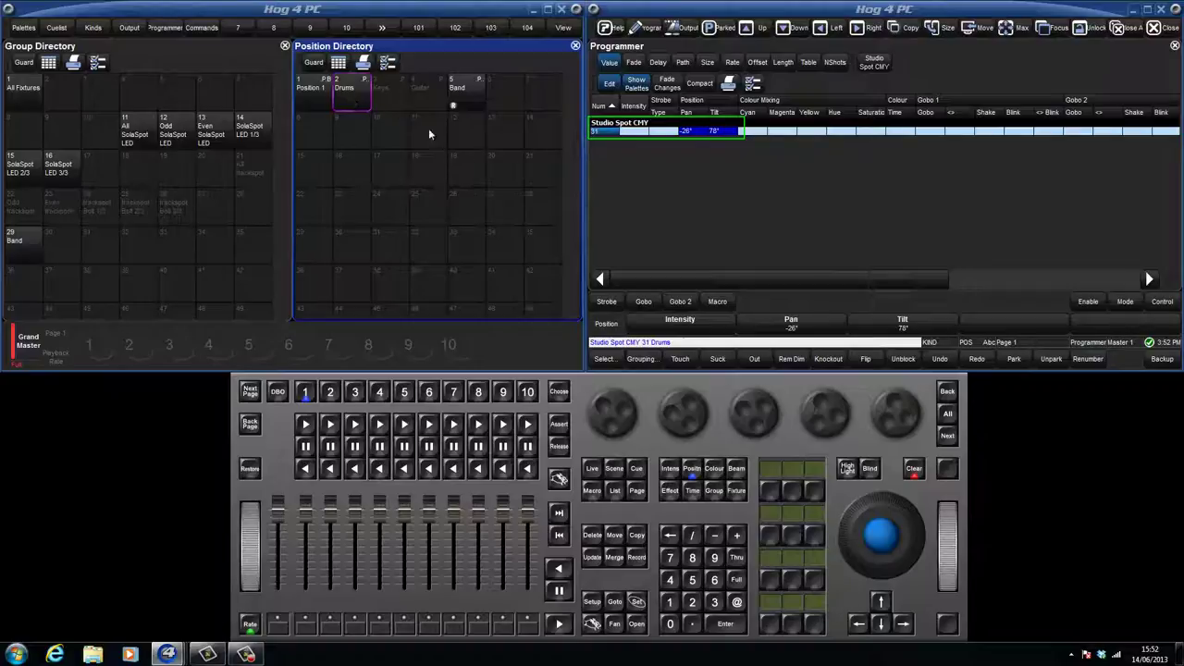
{"action": "left_click", "coordinate": [914, 468]}
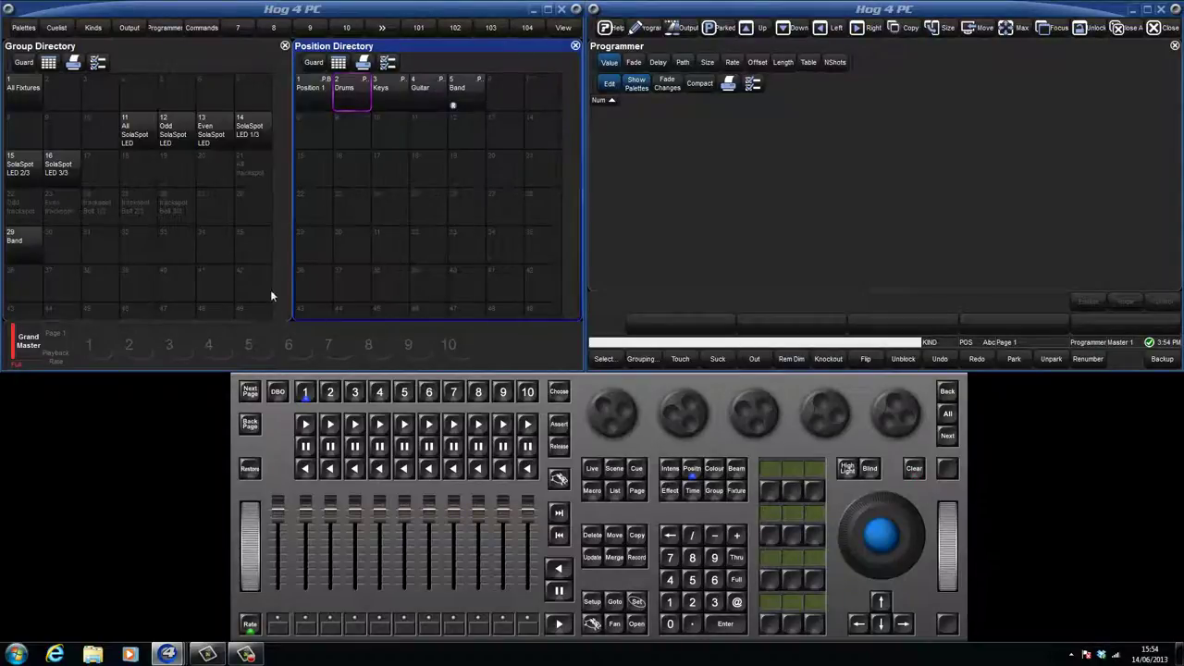
Bring the Band group to full intensity and set its fade in and fade out times to 5 s.
{"action": "left_click", "coordinate": [26, 246]}
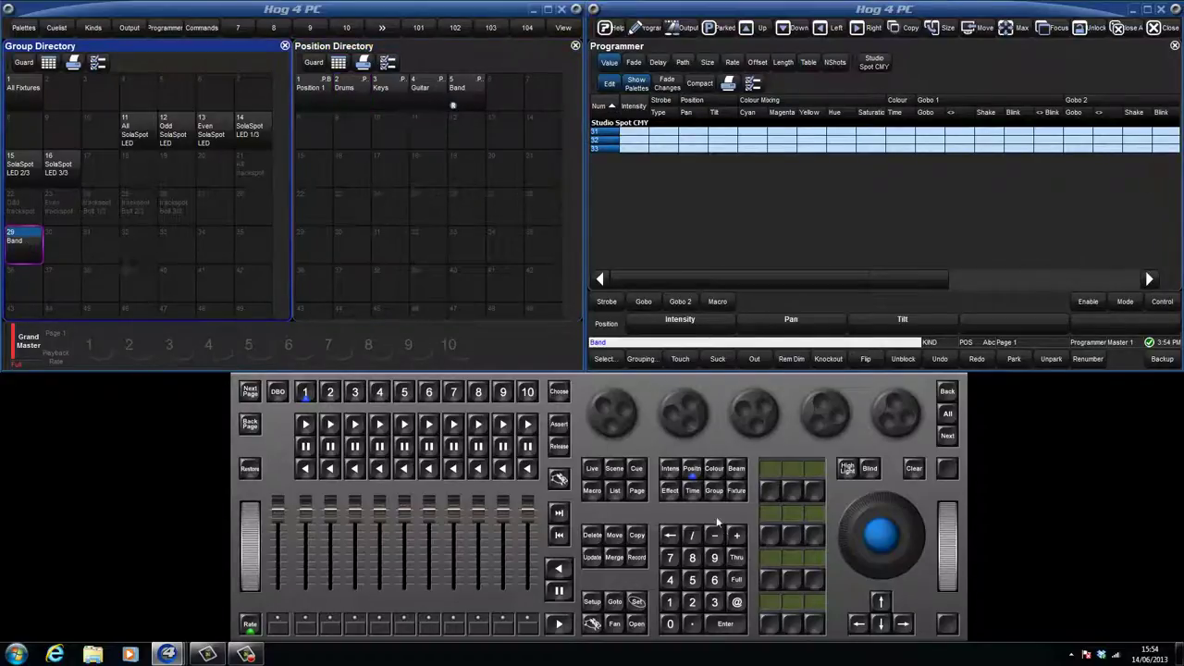
{"action": "key", "text": "f"}
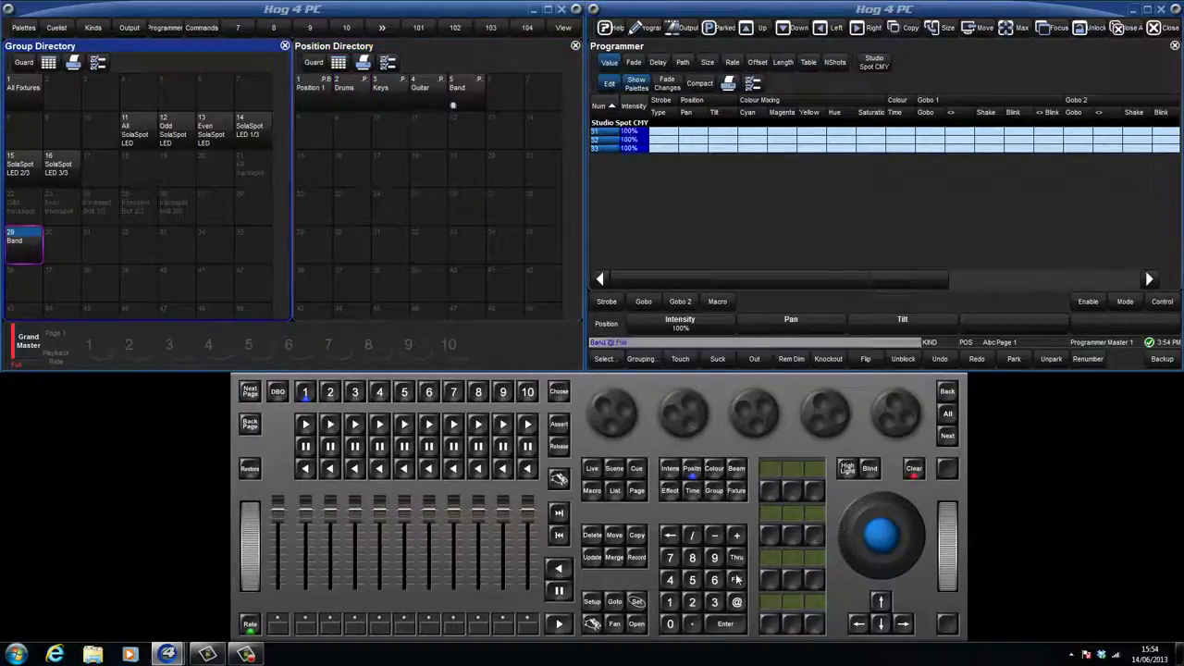
{"action": "left_click", "coordinate": [693, 493]}
{"action": "left_click", "coordinate": [692, 579]}
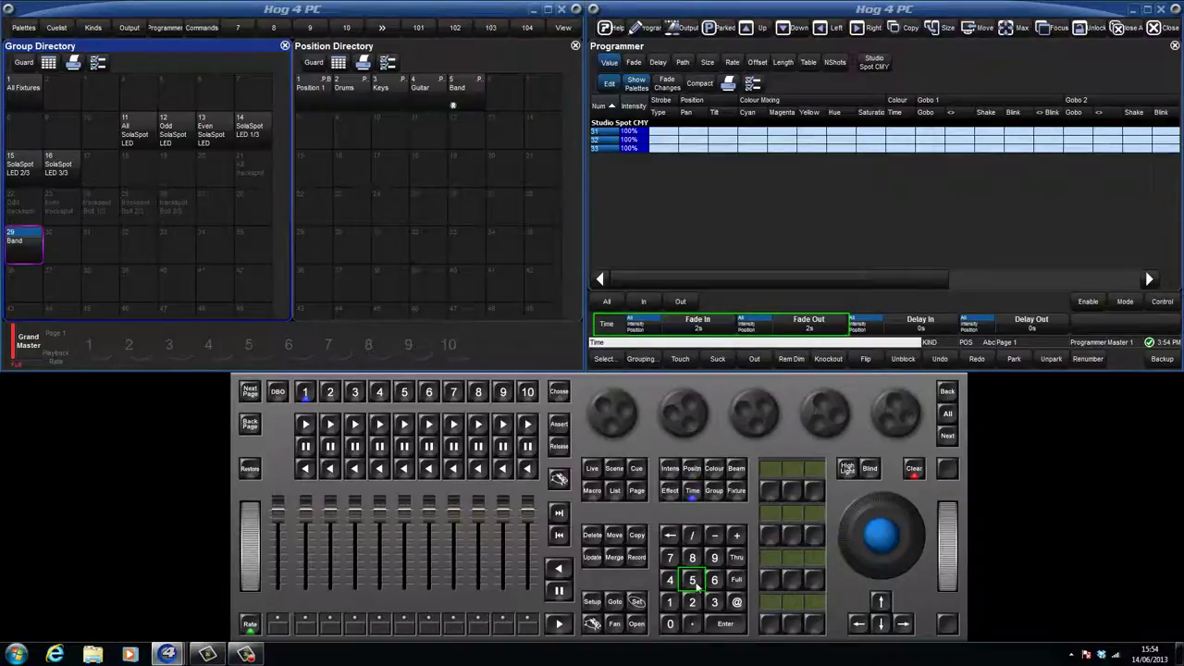
{"action": "left_click", "coordinate": [727, 625]}
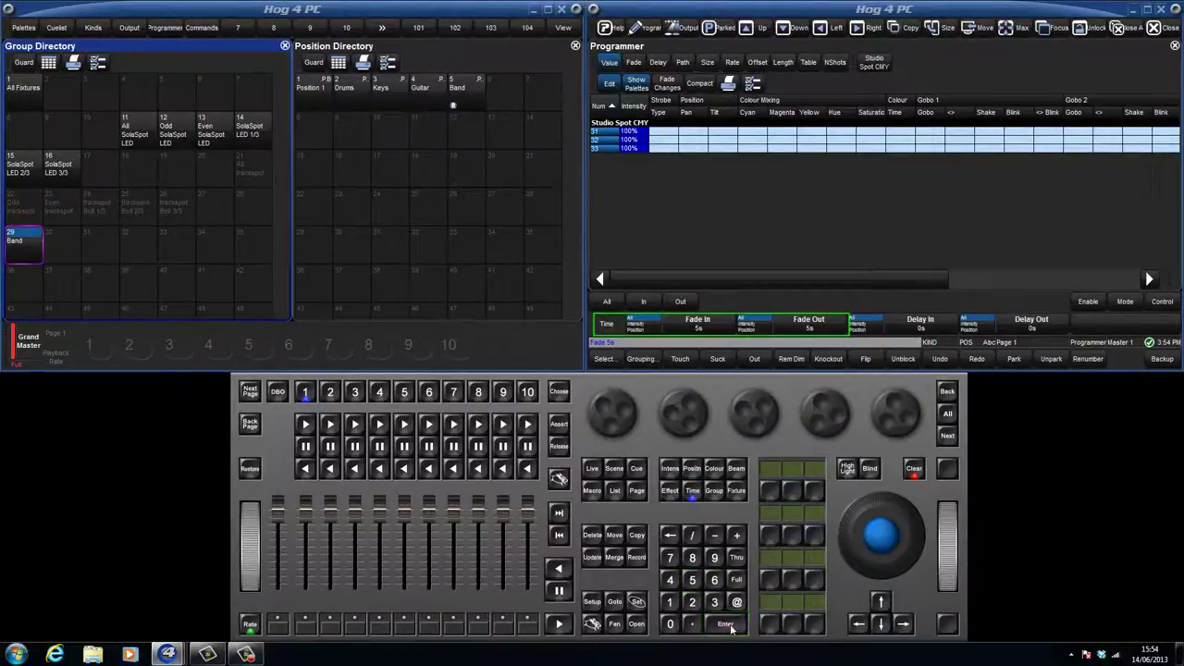
Start recording an intensity palette with the Intensity and Time kinds in the mask.
{"action": "left_click", "coordinate": [673, 469]}
{"action": "left_click", "coordinate": [693, 491]}
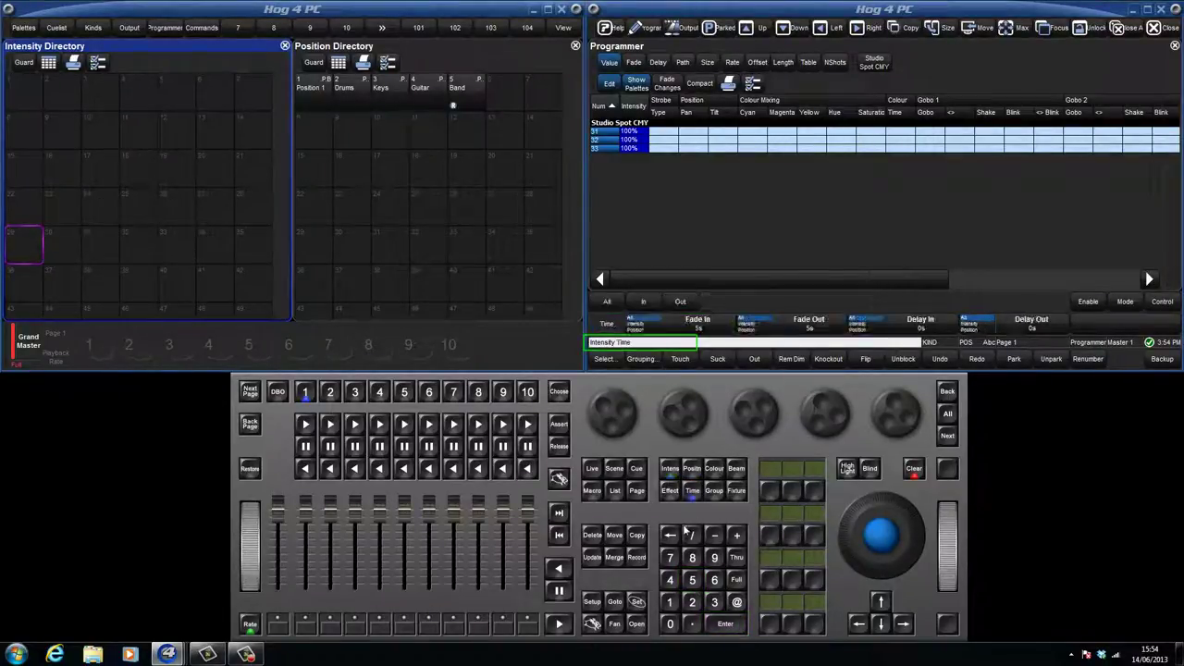
{"action": "left_click", "coordinate": [636, 558]}
{"action": "left_click", "coordinate": [669, 469]}
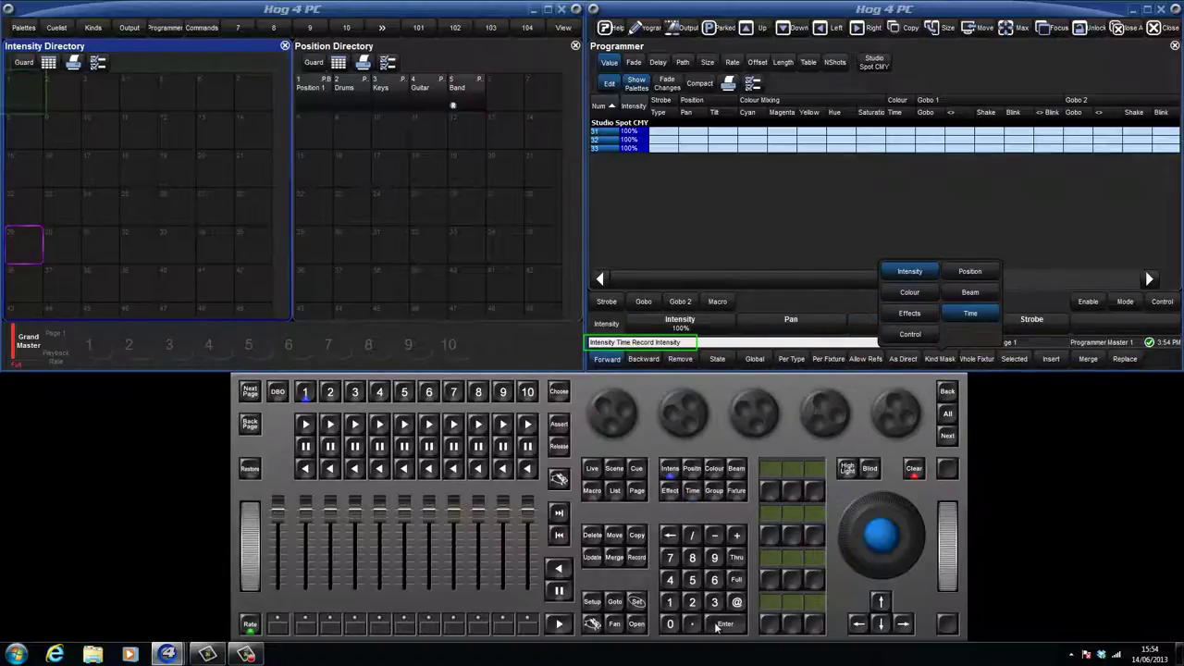